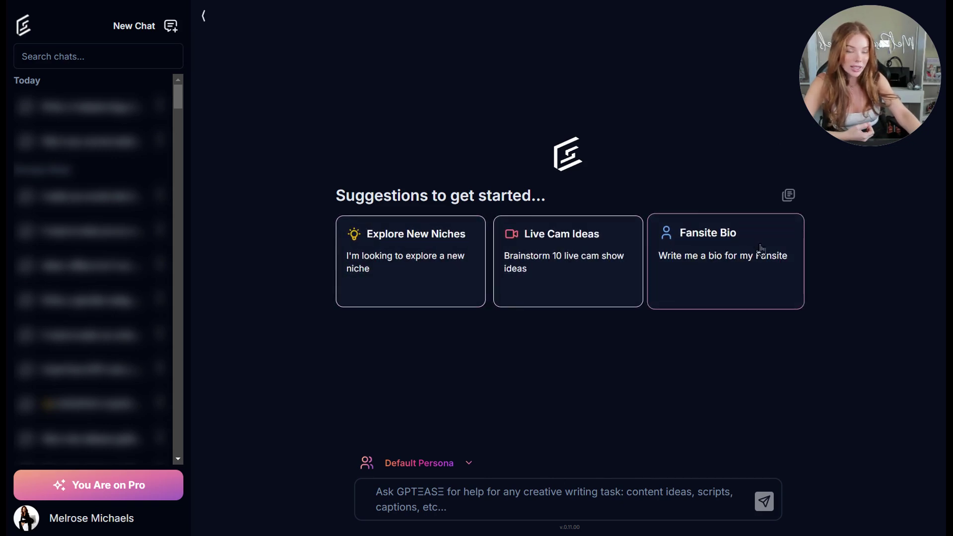
# - Browse the Prompt Library cards, then close it to return to the new-chat suggestions
pyautogui.click(789, 197)
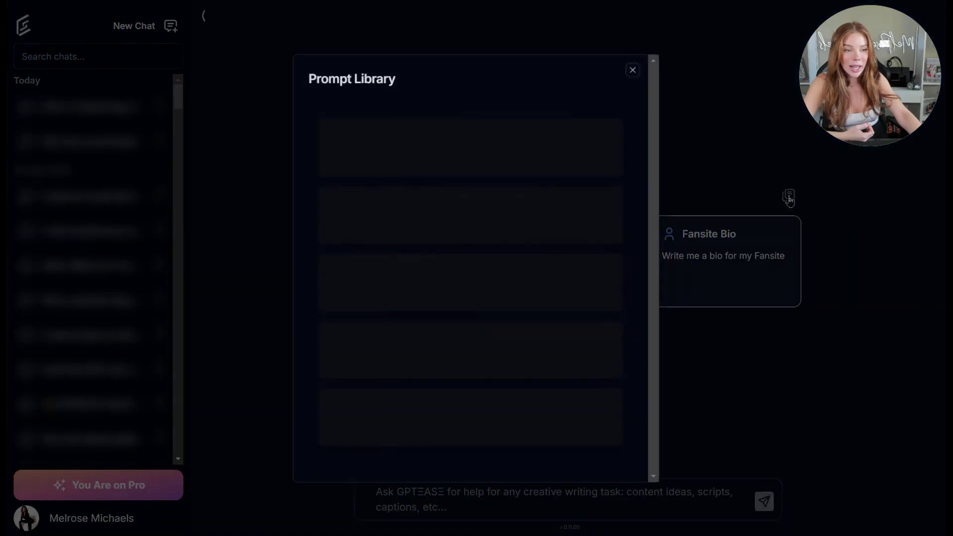
pyautogui.scroll(-7, 543, 174)
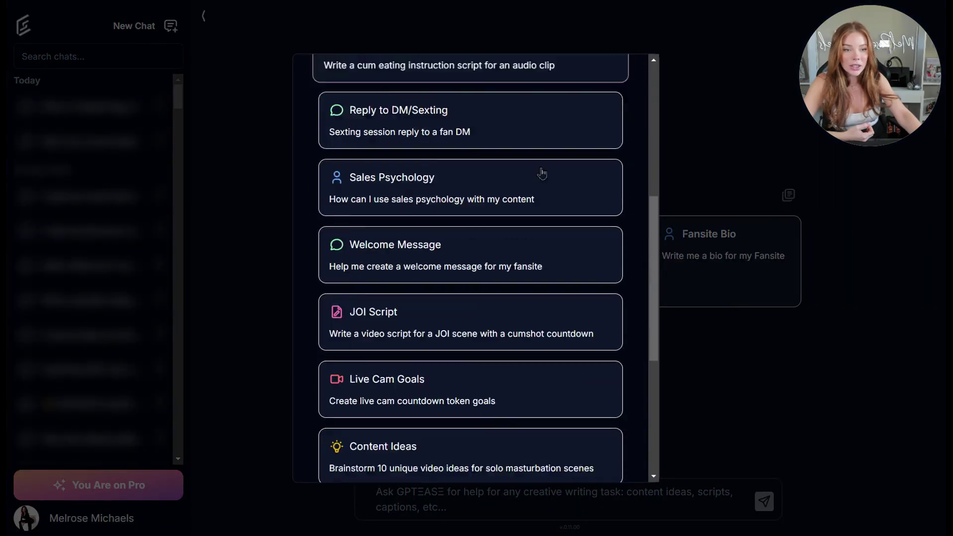
pyautogui.scroll(-6, 542, 173)
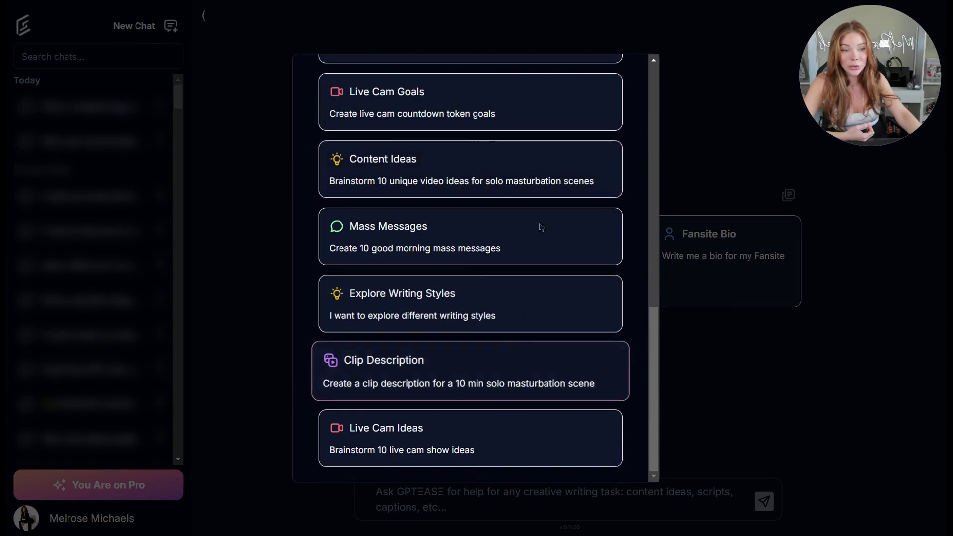
pyautogui.click(668, 115)
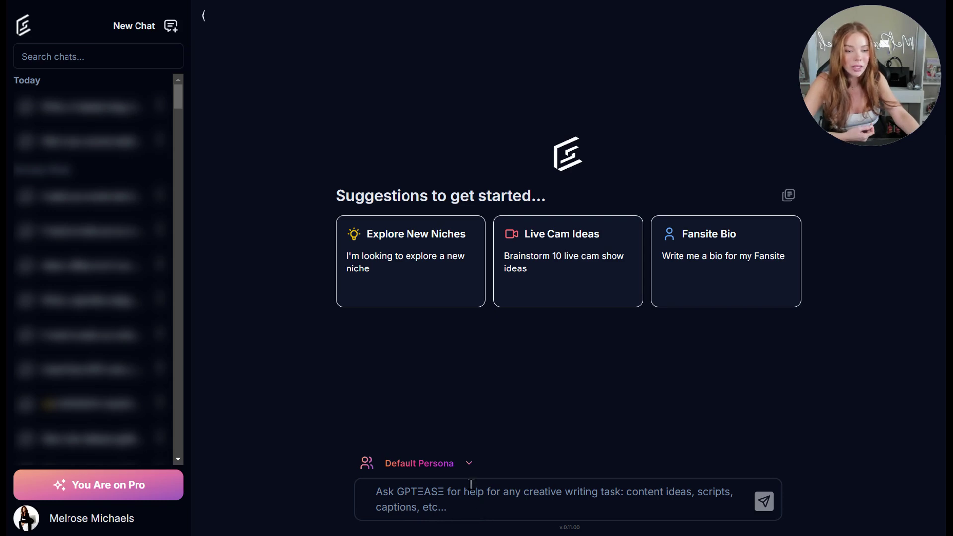
pyautogui.click(440, 470)
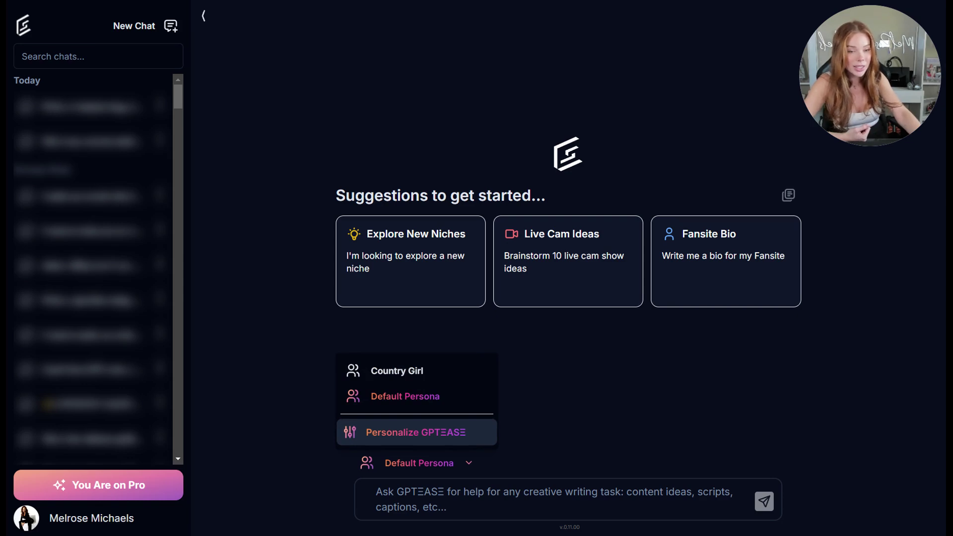
pyautogui.click(674, 400)
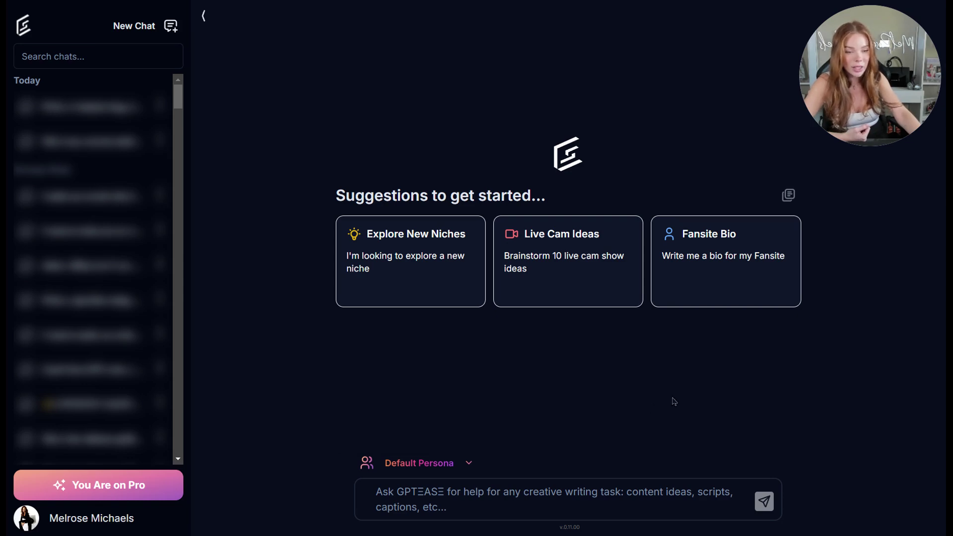
pyautogui.click(115, 523)
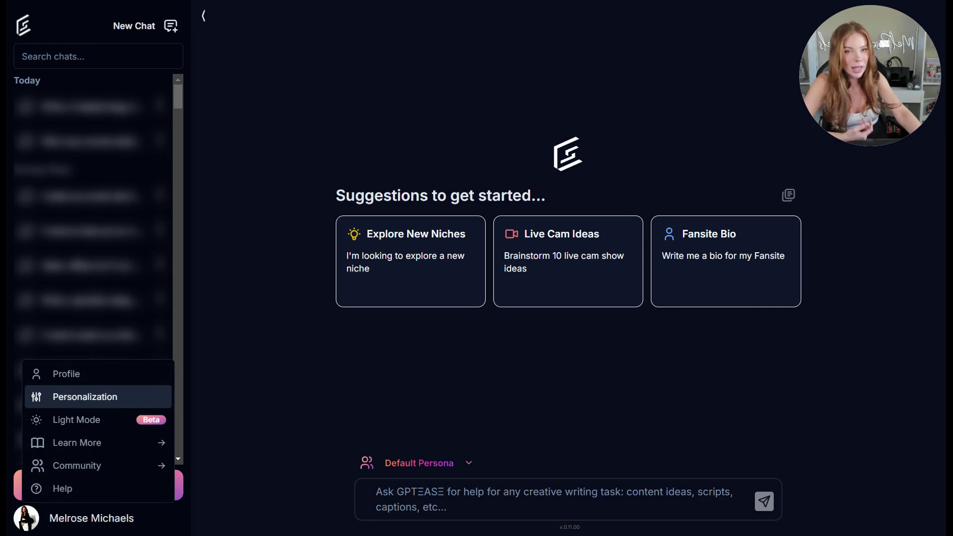
pyautogui.click(339, 381)
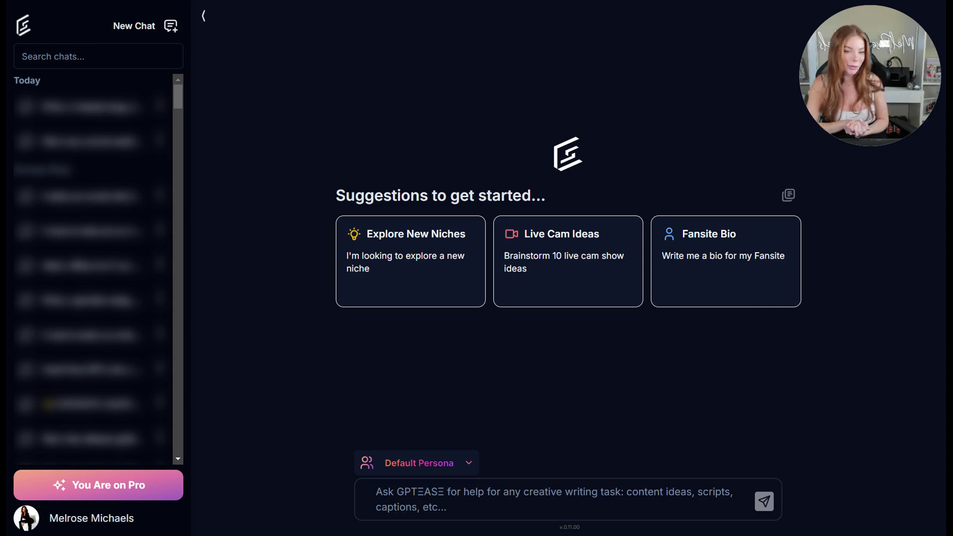
# - Go from the persona dropdown into Personalize GPTease settings and start a new persona
pyautogui.click(470, 469)
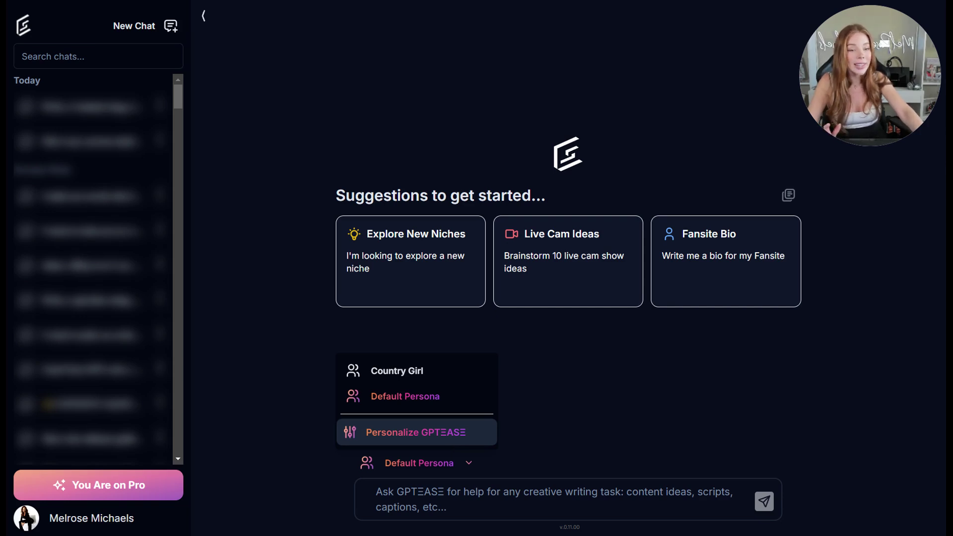
pyautogui.click(467, 442)
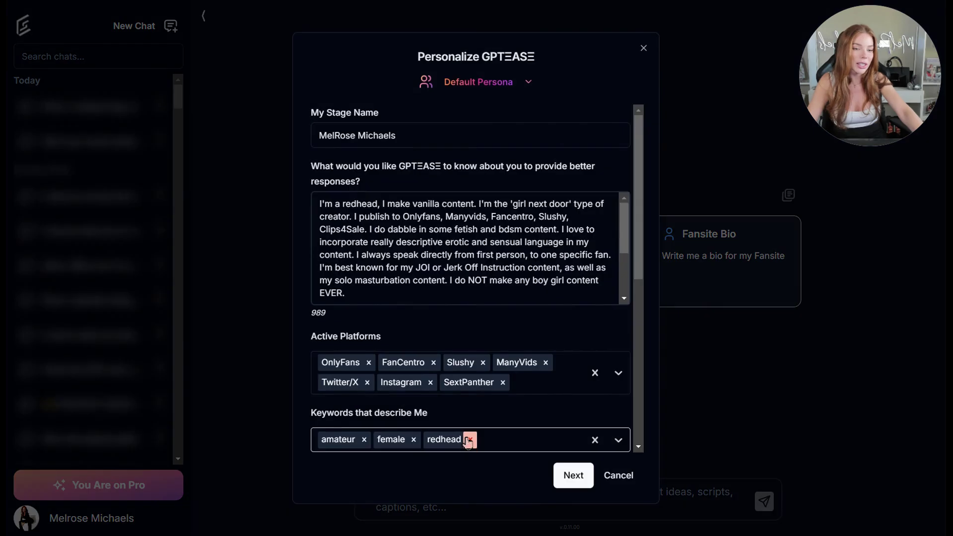
pyautogui.click(531, 88)
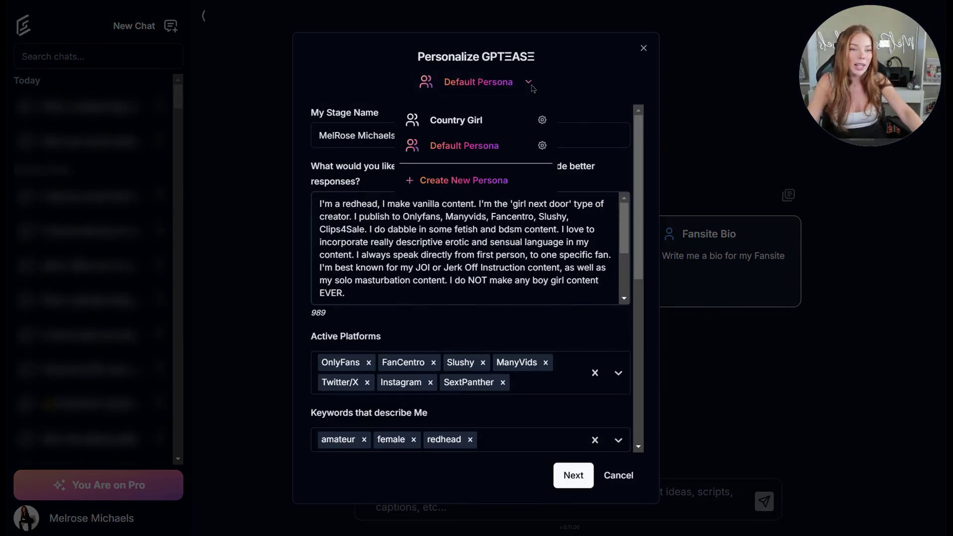
pyautogui.click(532, 185)
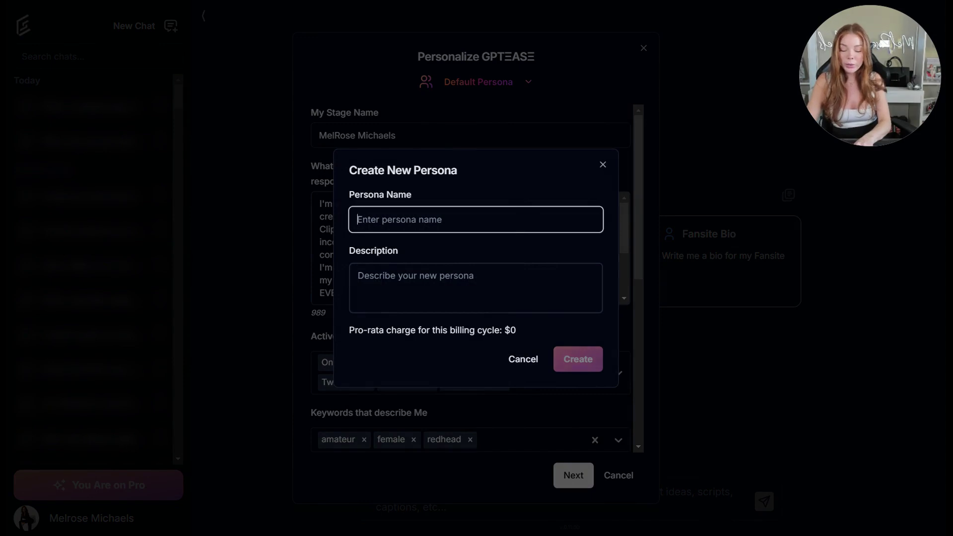
# - Create the 'Domme MelRose' persona with the pasted demanding, bratty, bossy domme description
pyautogui.write('Domme MelRose')
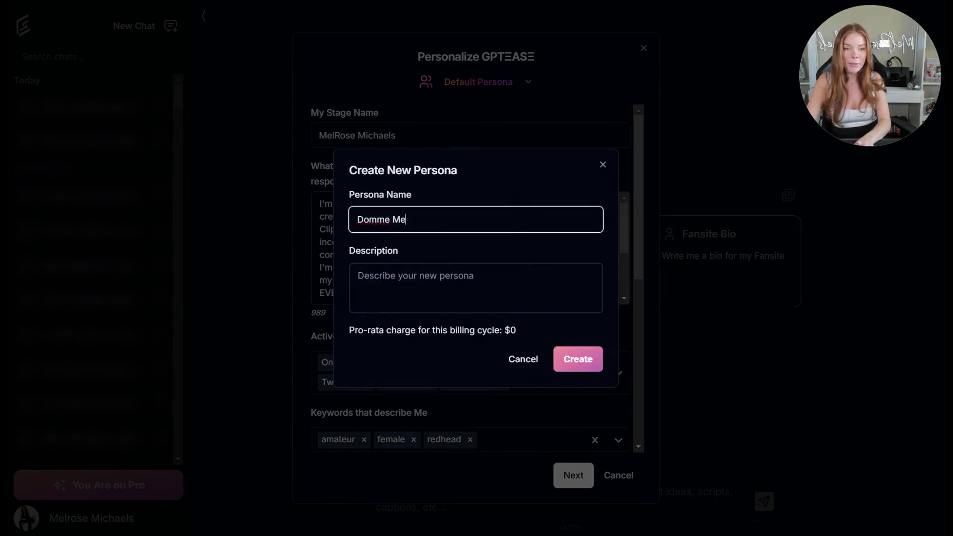
pyautogui.click(520, 271)
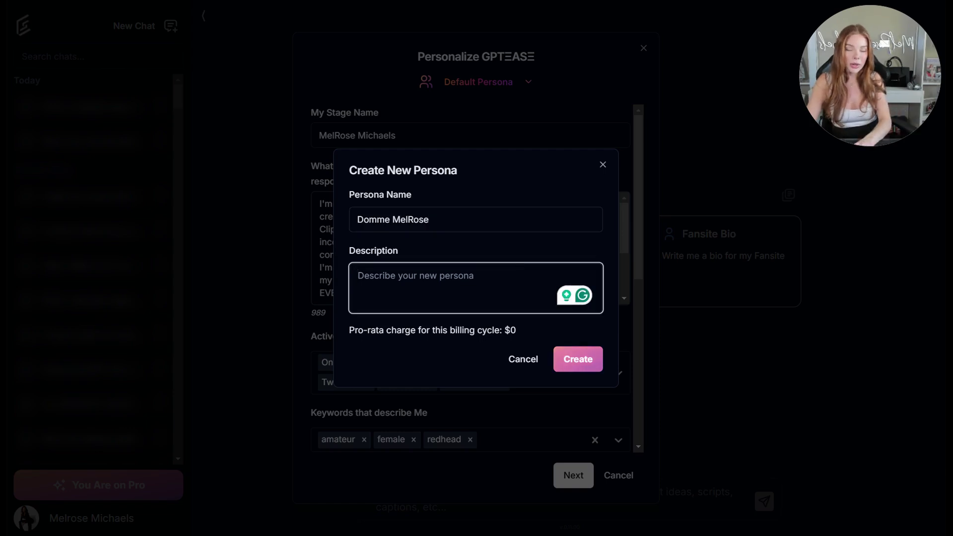
pyautogui.write('This is the domme, kink, and fetish persona for MelRose Michaels. The tone should be demanding, bratty, and bossy.')
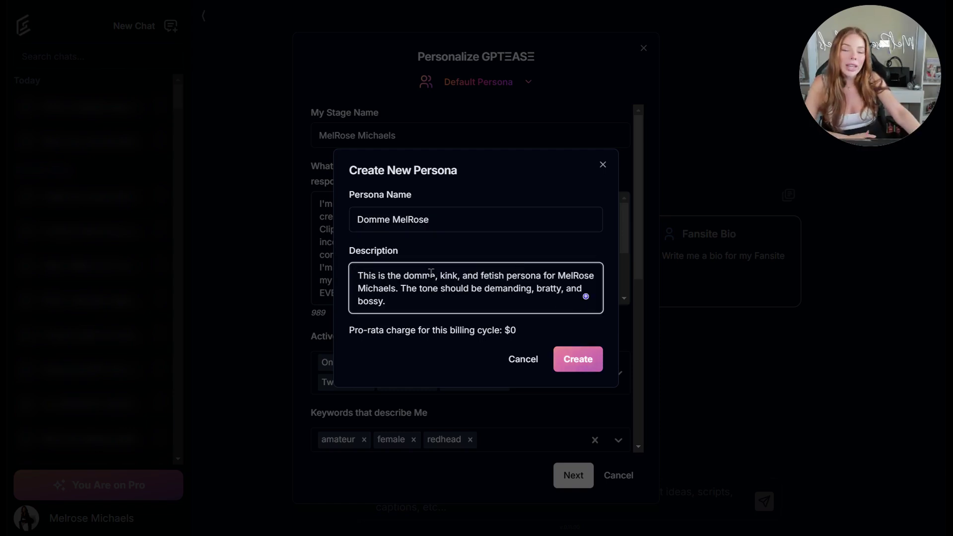
pyautogui.click(593, 365)
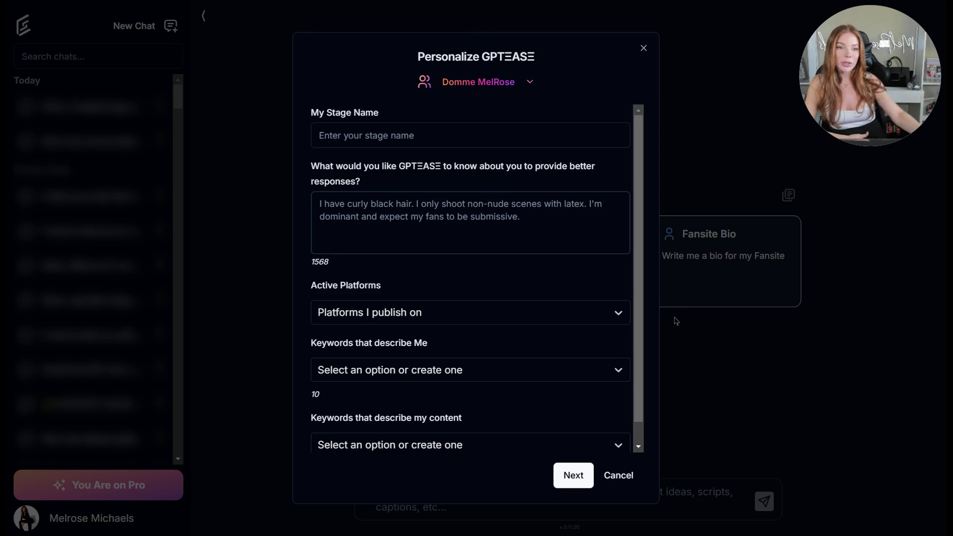
# - Scan the Domme MelRose Personalize page and begin filling in My Stage Name
pyautogui.scroll(-1, 540, 191)
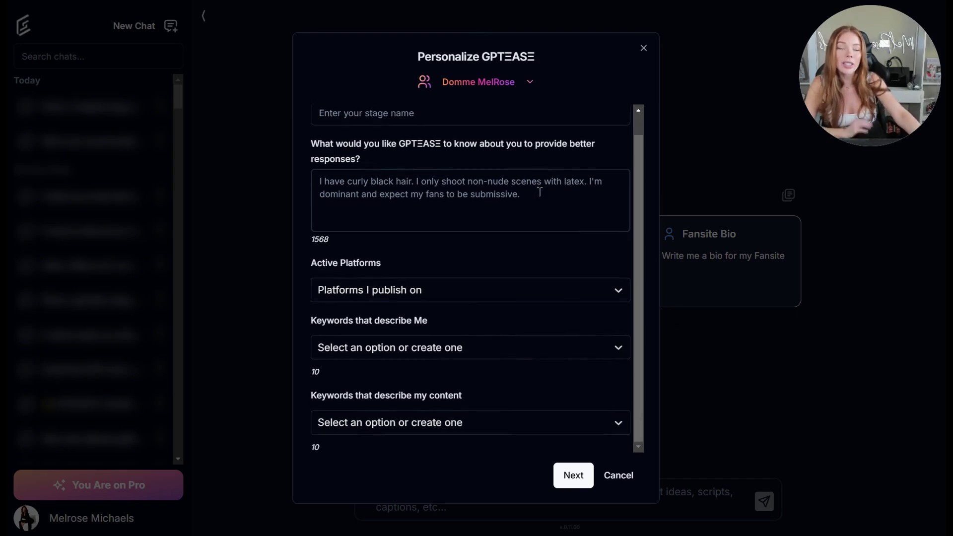
pyautogui.scroll(1, 540, 192)
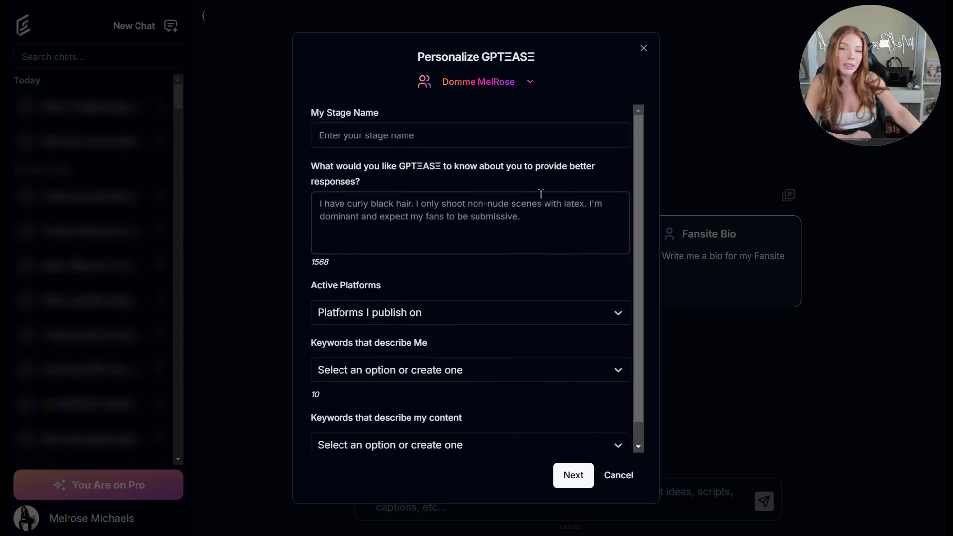
pyautogui.click(536, 134)
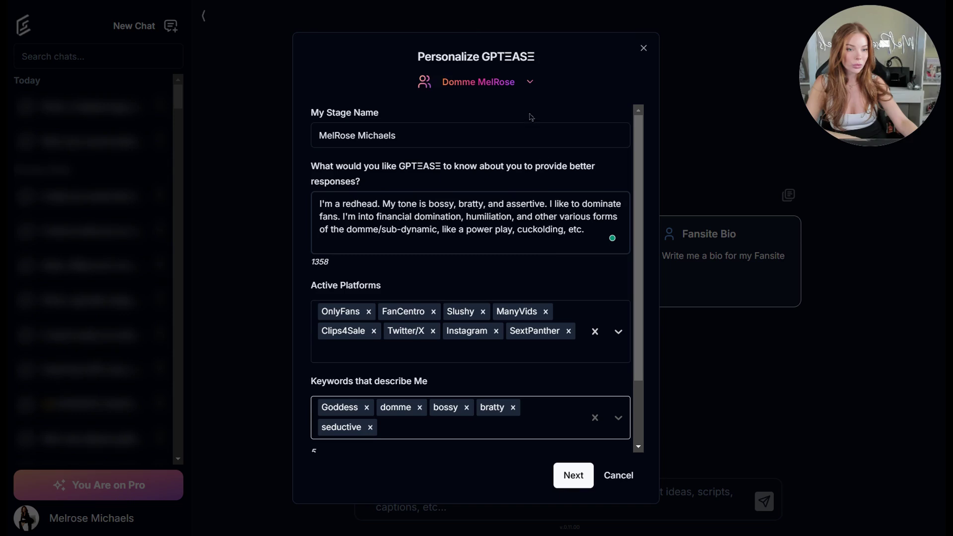
# - Save the Domme MelRose persona settings and switch the new chat back to Default Persona
pyautogui.click(570, 477)
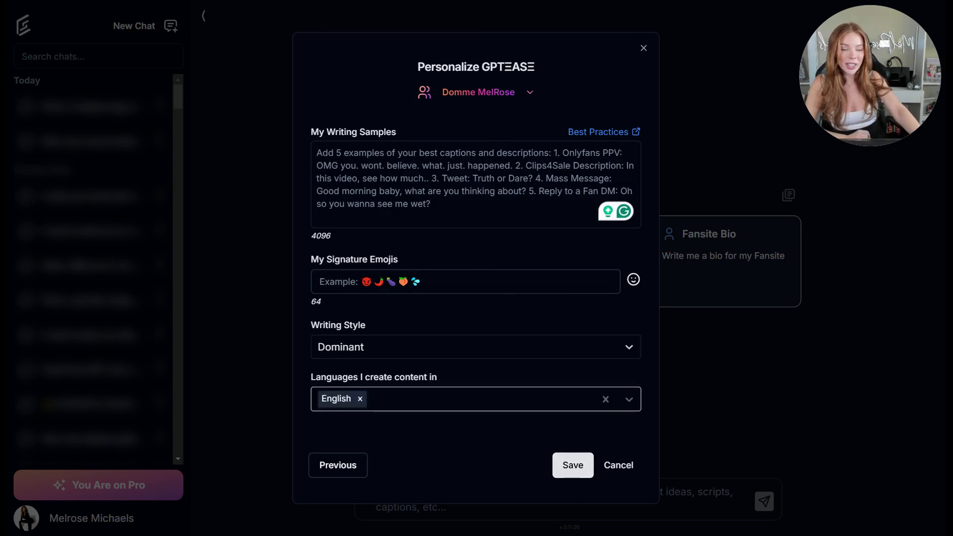
pyautogui.click(572, 467)
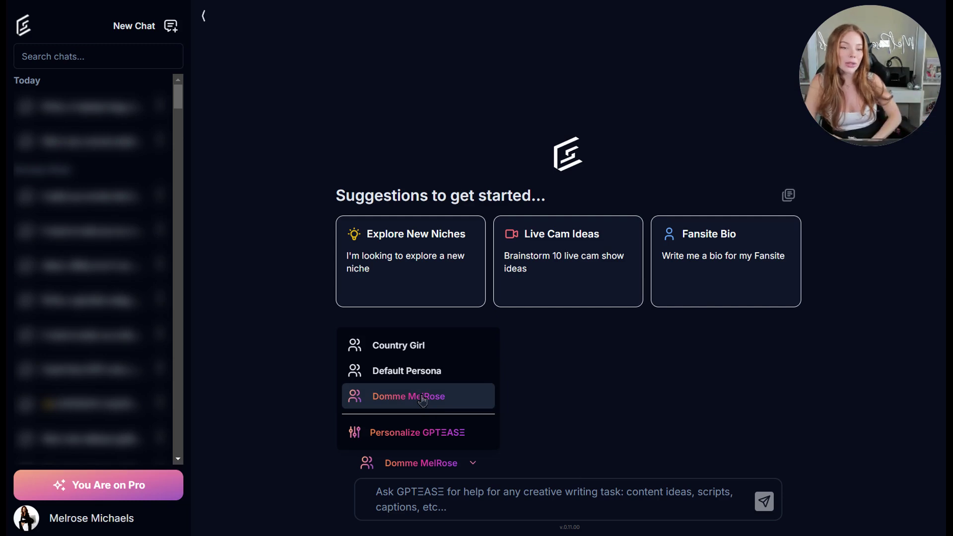
pyautogui.click(431, 372)
pyautogui.click(613, 496)
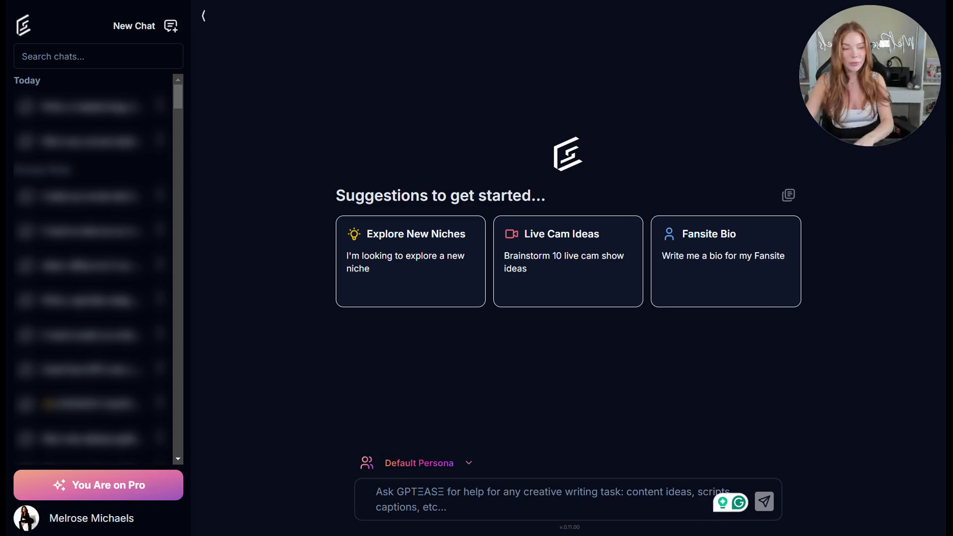
# - Paste and send the two-minute, 7/10 rating-script prompt under Default Persona
pyautogui.write("give me a 2 minute dick rating script for an audio message I'll send a fan, who I'd rate a 7 out of 10.")
pyautogui.moveTo(513, 506); pyautogui.dragTo(377, 492)
pyautogui.hotkey('ctrl', 'c')
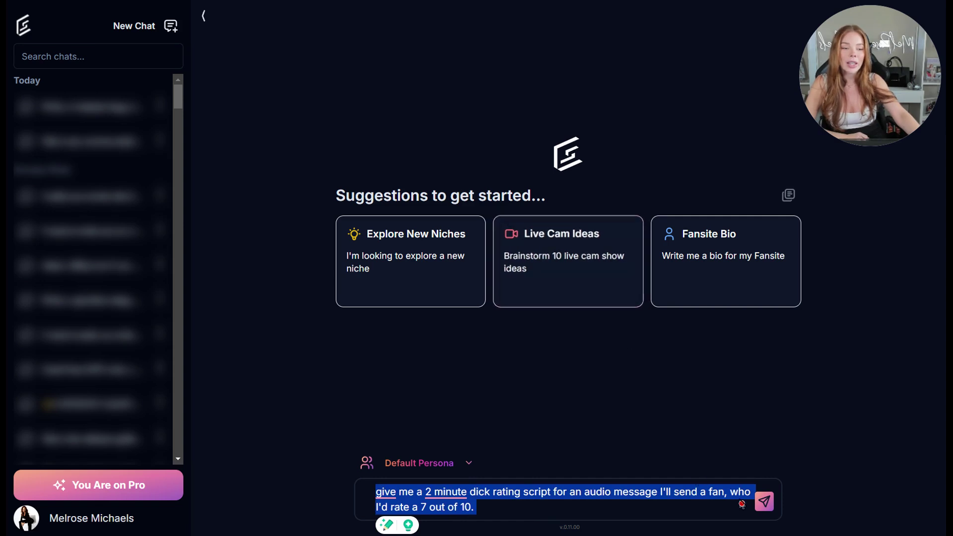
pyautogui.click(765, 510)
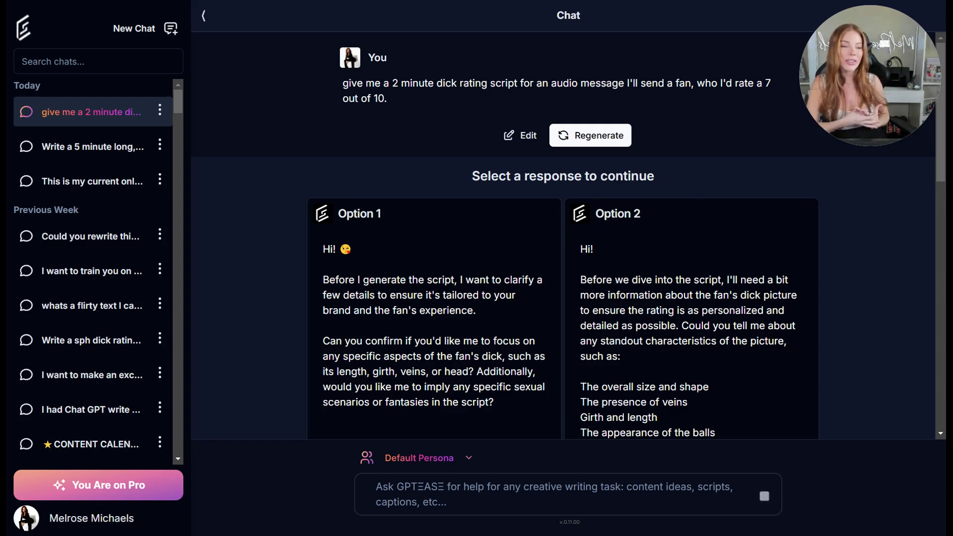
# - Scroll through both reply options and the Option 2 rating script
pyautogui.scroll(-5, 607, 305)
pyautogui.scroll(5, 607, 304)
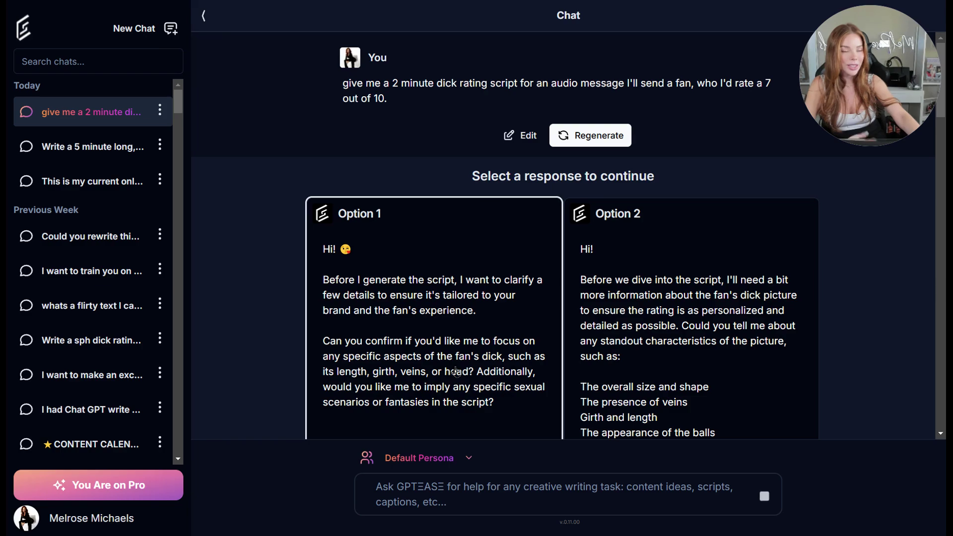
pyautogui.scroll(-9, 735, 357)
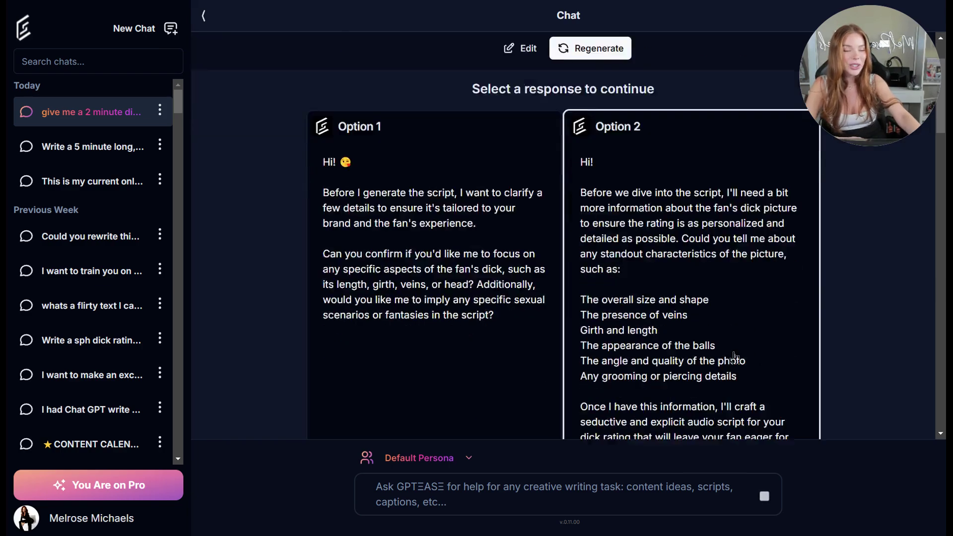
pyautogui.scroll(-2, 735, 356)
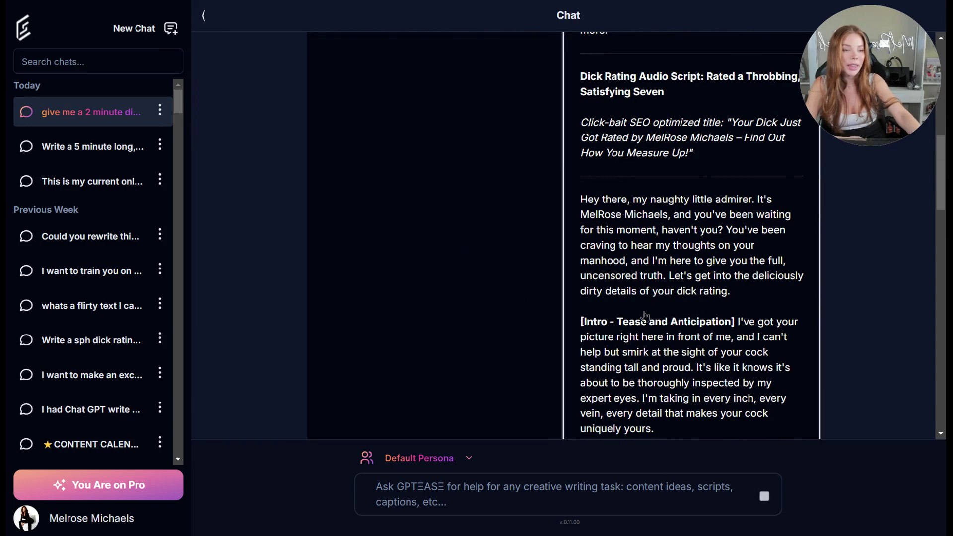
pyautogui.scroll(-1, 647, 318)
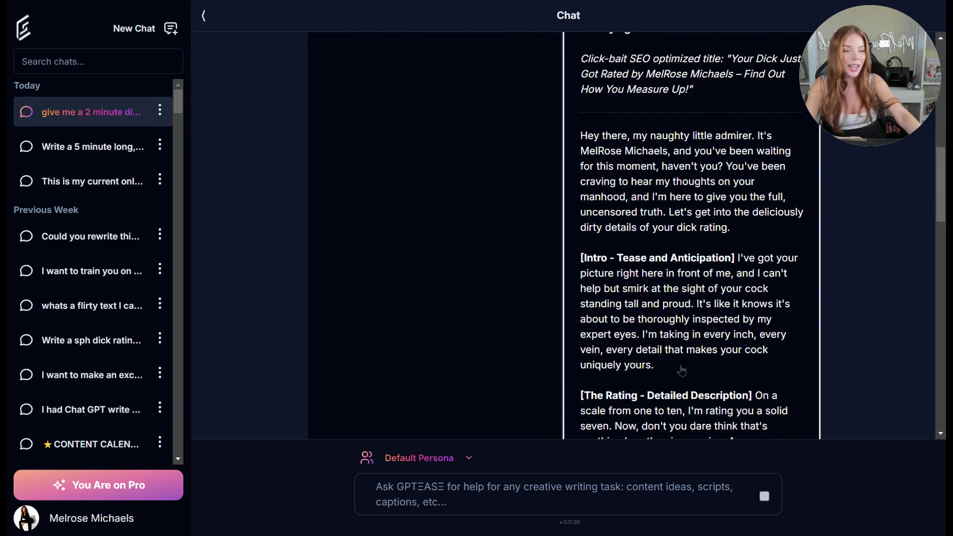
pyautogui.scroll(-2, 682, 373)
pyautogui.scroll(-1, 682, 373)
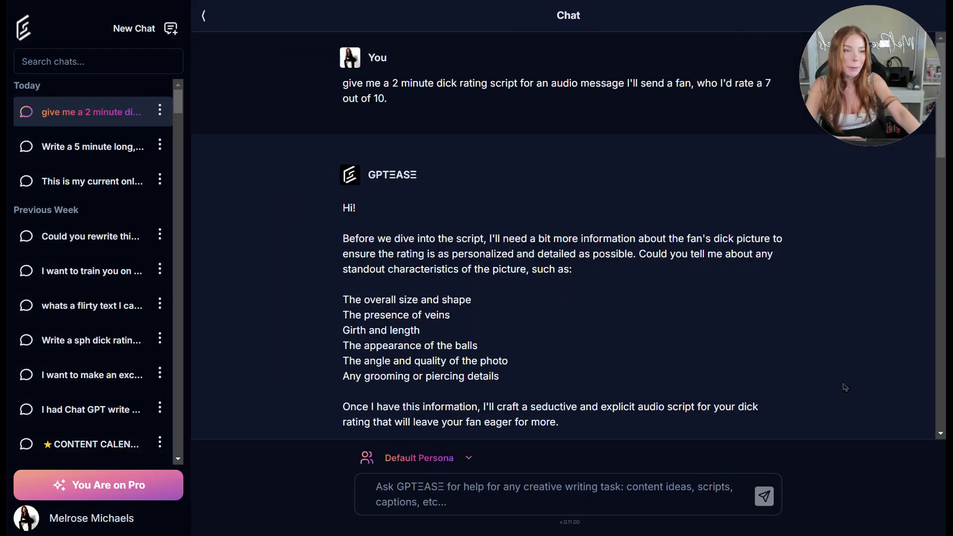
pyautogui.scroll(-5, 843, 382)
pyautogui.scroll(-3, 843, 384)
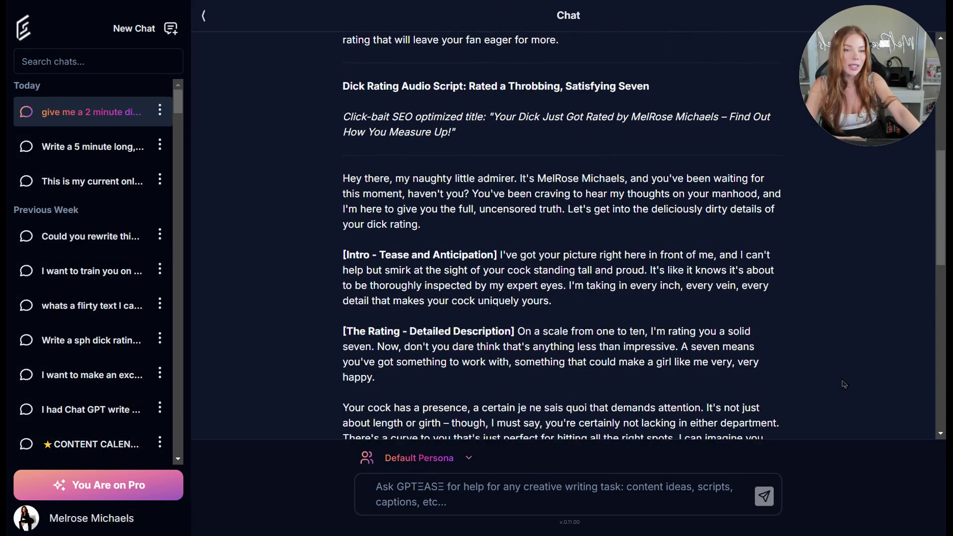
pyautogui.scroll(1, 844, 383)
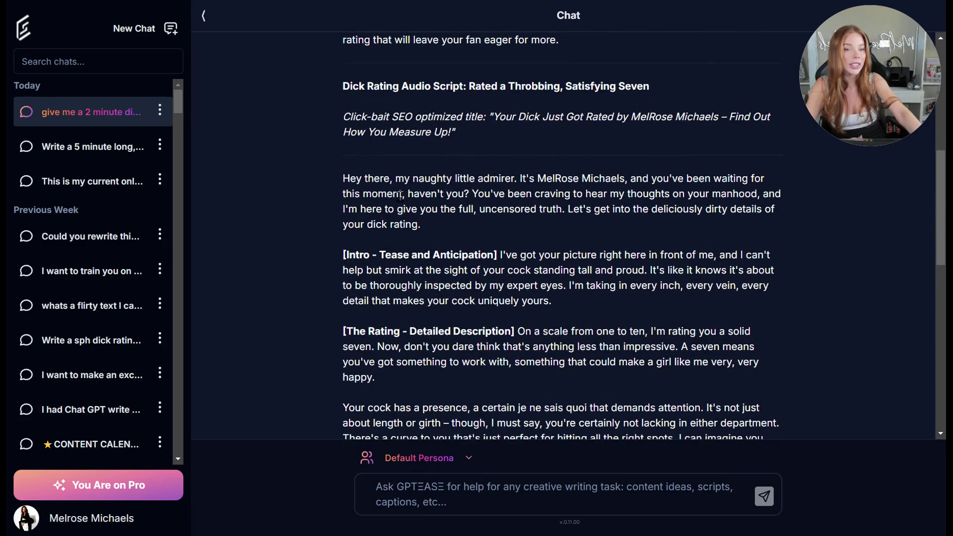
# - Highlight script lines while reading, including the 'rating you a solid seven' passage
pyautogui.moveTo(397, 178); pyautogui.dragTo(527, 178)
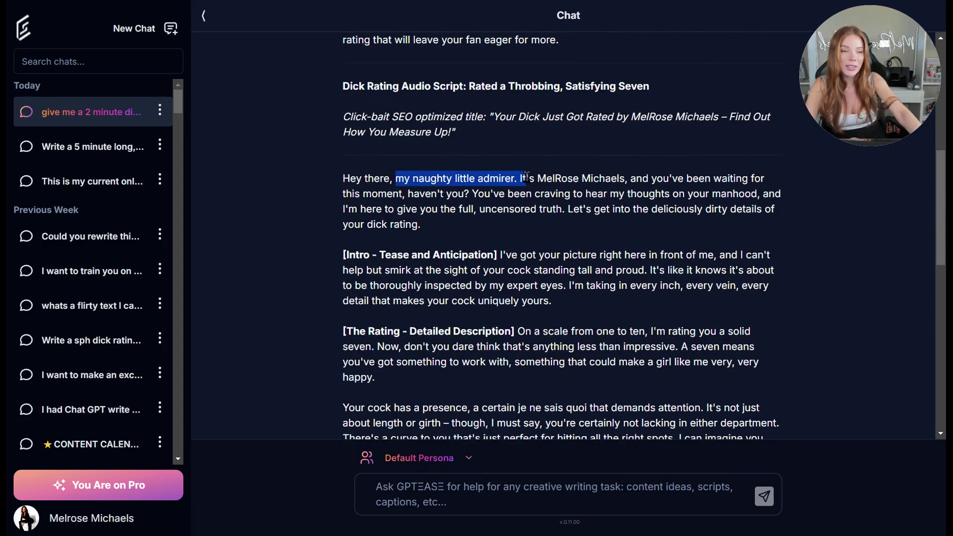
pyautogui.click(348, 193)
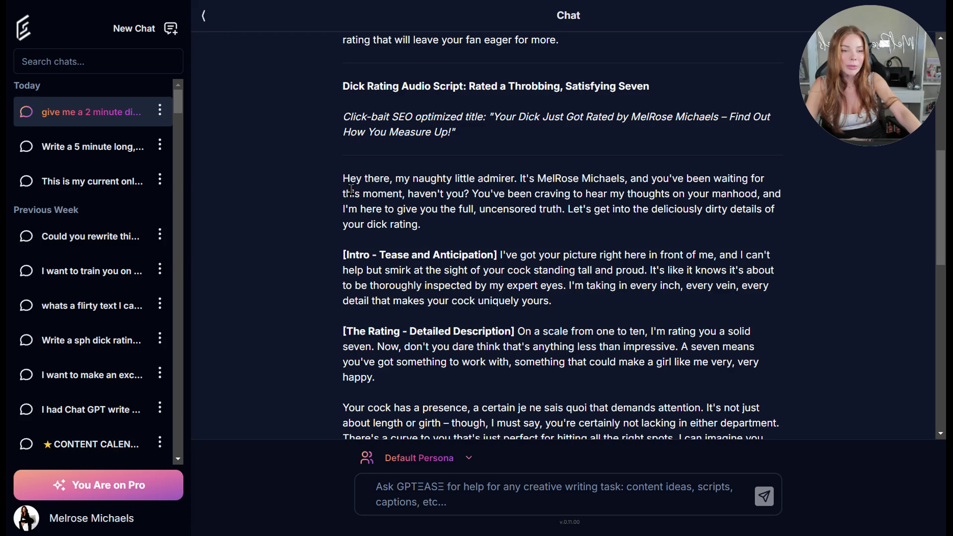
pyautogui.moveTo(351, 189); pyautogui.dragTo(485, 194)
pyautogui.moveTo(550, 193); pyautogui.dragTo(779, 195)
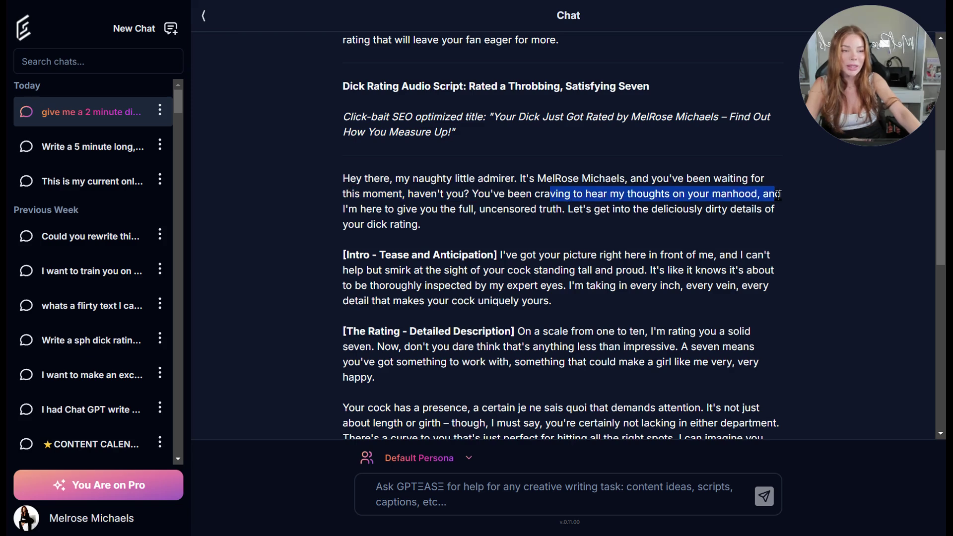
pyautogui.click(633, 290)
pyautogui.scroll(-3, 629, 302)
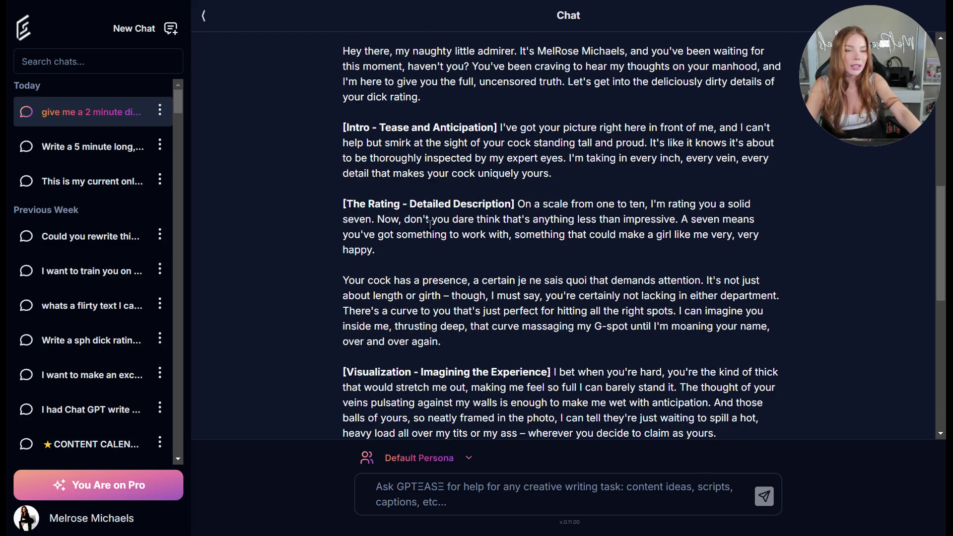
pyautogui.moveTo(651, 204); pyautogui.dragTo(758, 255)
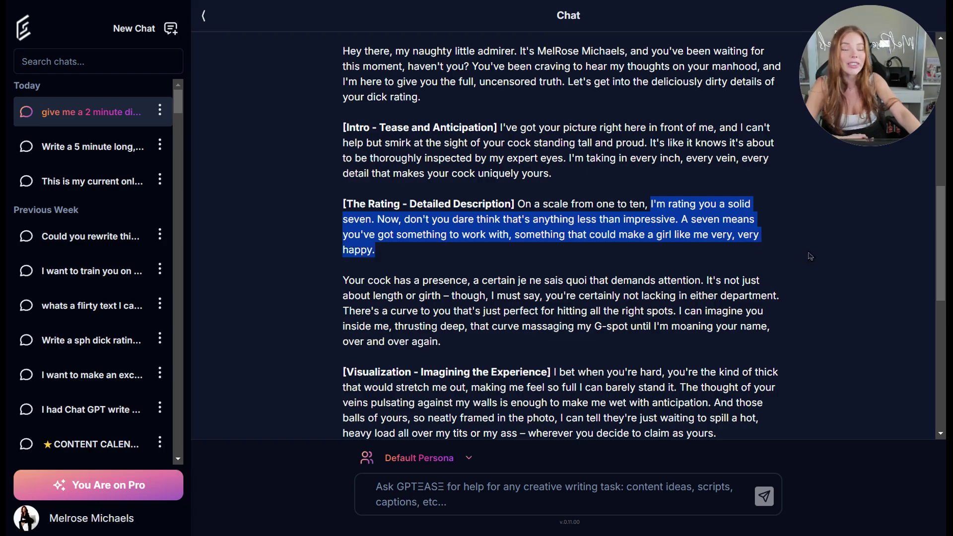
pyautogui.scroll(-4, 844, 283)
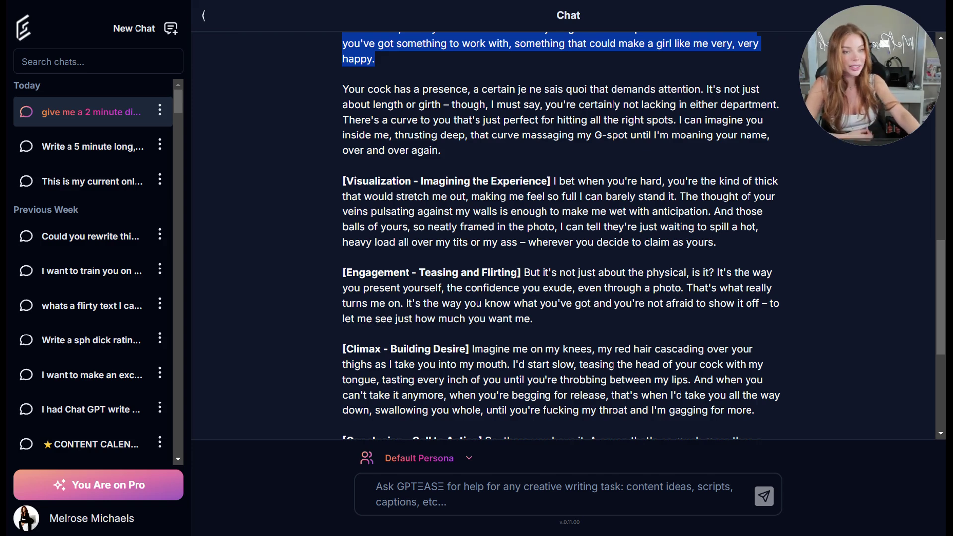
# - Switch the persona to Domme MelRose and start a new blank chat
pyautogui.click(435, 457)
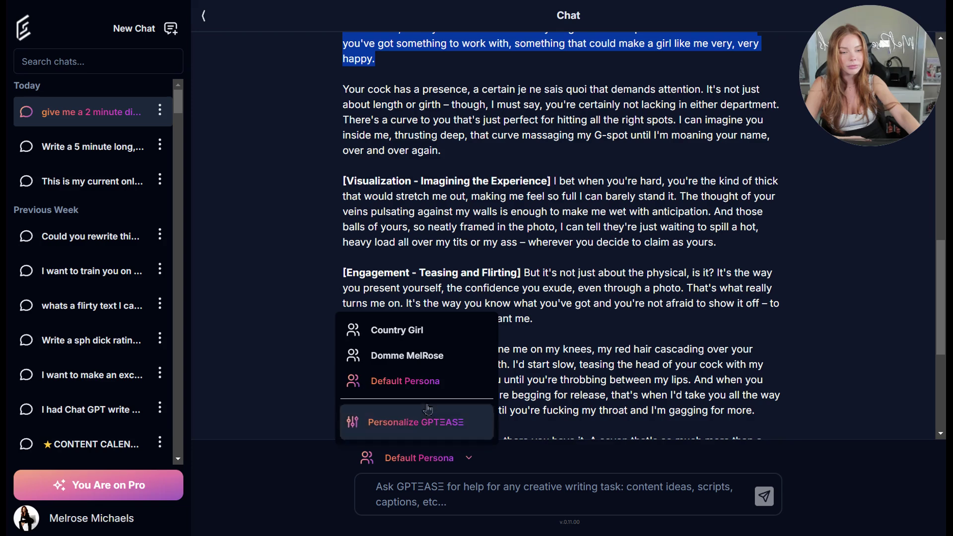
pyautogui.click(417, 355)
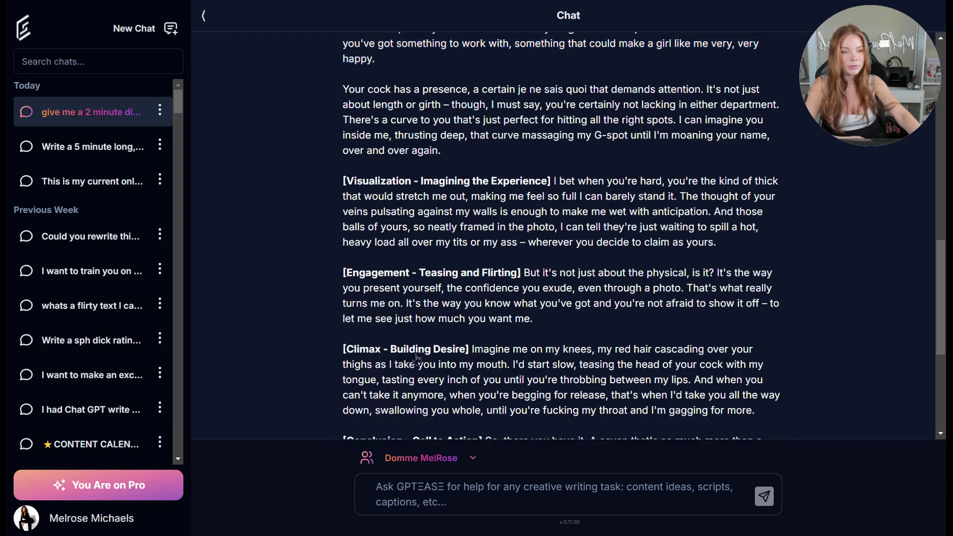
pyautogui.click(140, 30)
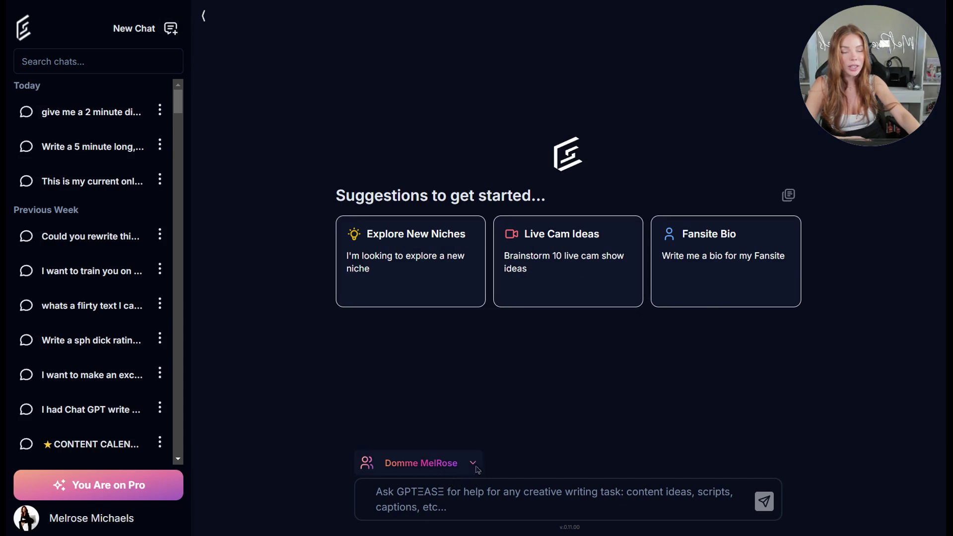
pyautogui.click(526, 502)
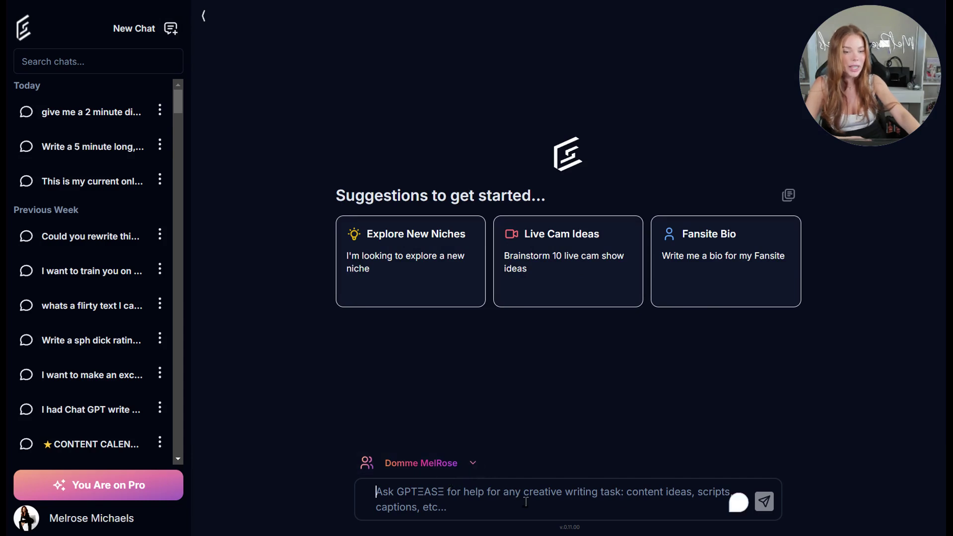
pyautogui.hotkey('ctrl', 'v')
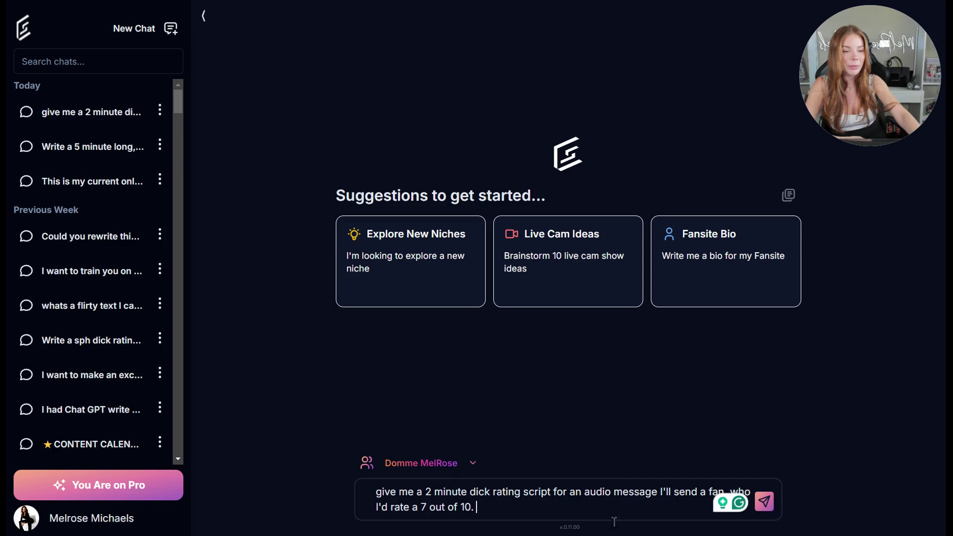
pyautogui.click(765, 501)
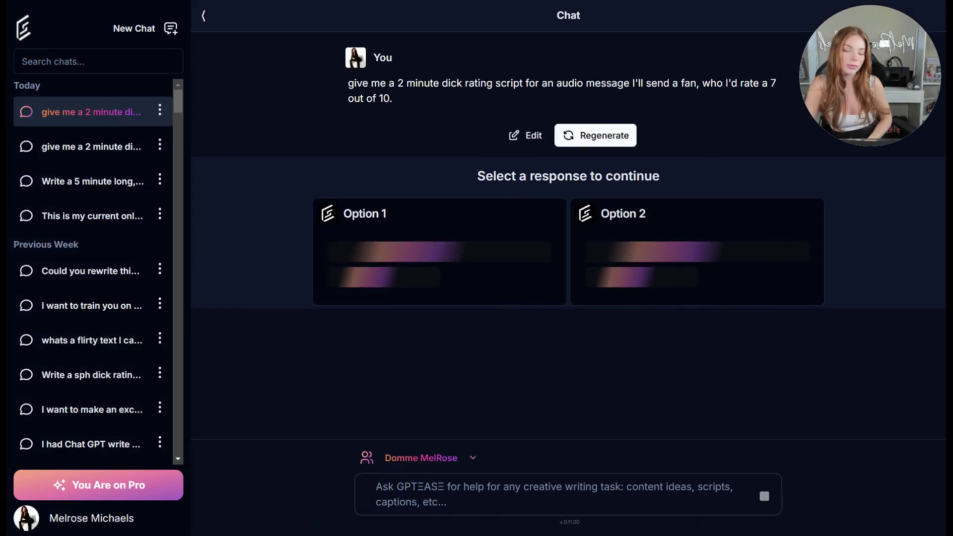
pyautogui.scroll(-3, 813, 256)
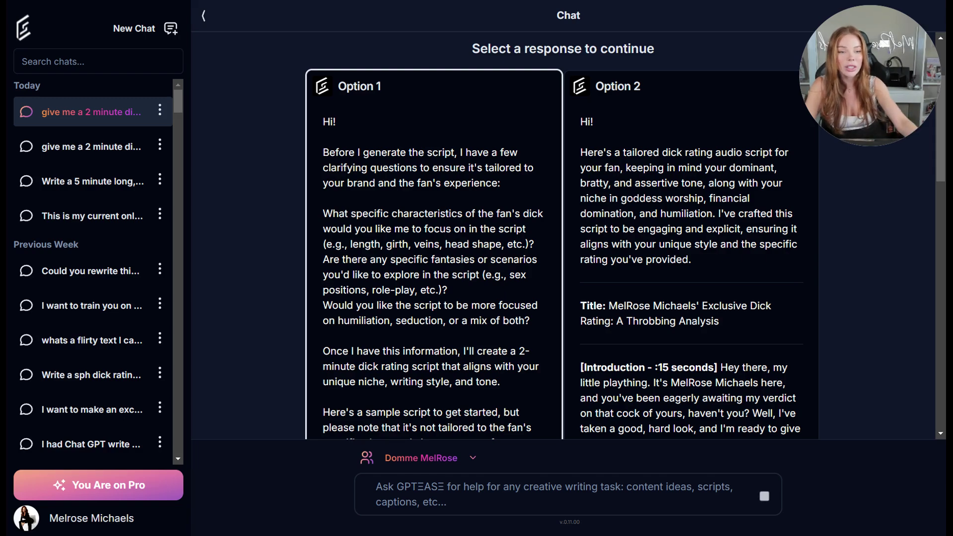
pyautogui.scroll(-3, 374, 289)
pyautogui.scroll(3, 375, 289)
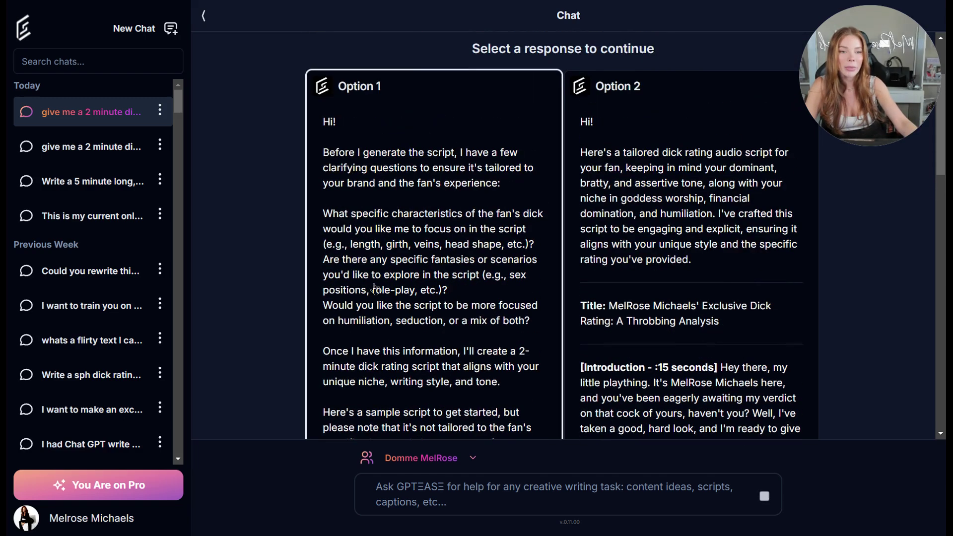
pyautogui.scroll(-5, 475, 398)
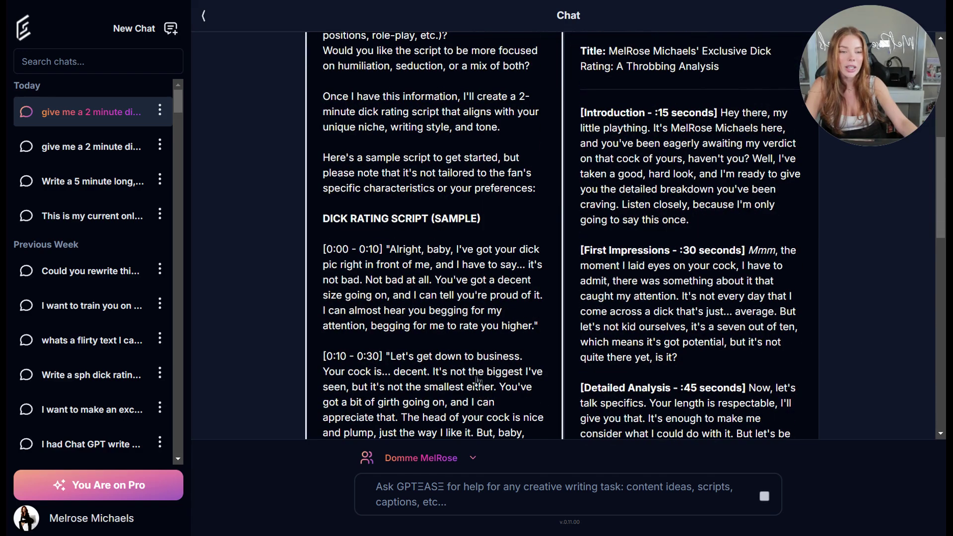
pyautogui.scroll(-3, 482, 361)
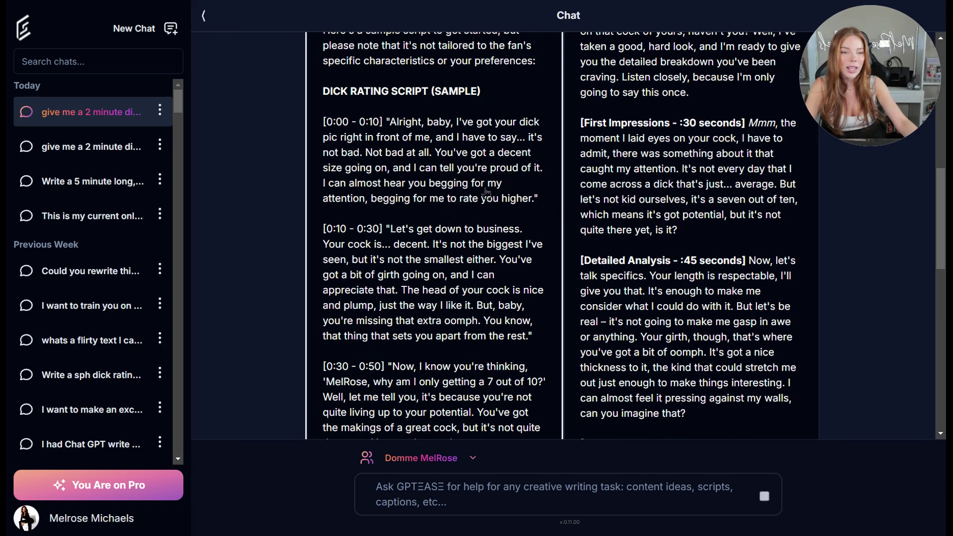
pyautogui.scroll(-2, 503, 255)
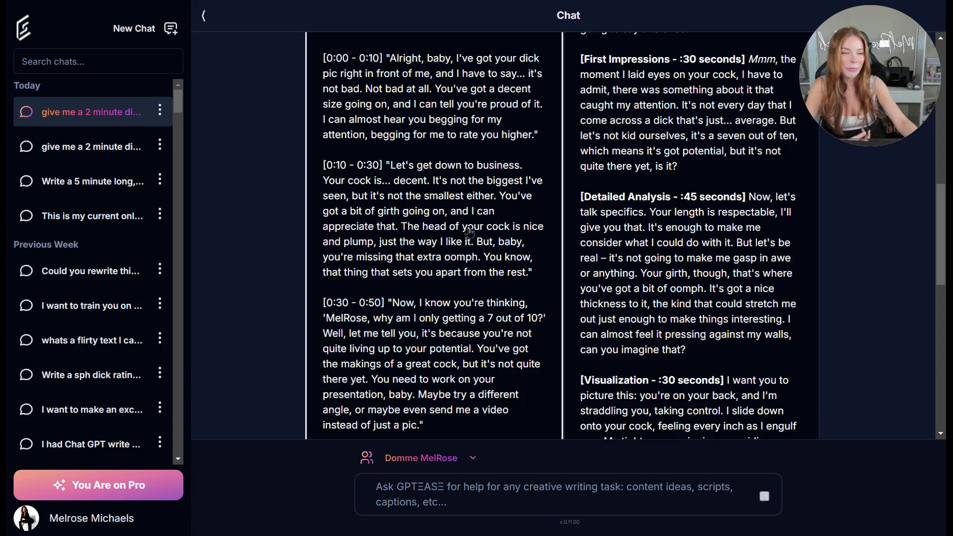
pyautogui.scroll(-1, 454, 275)
pyautogui.scroll(-1, 454, 274)
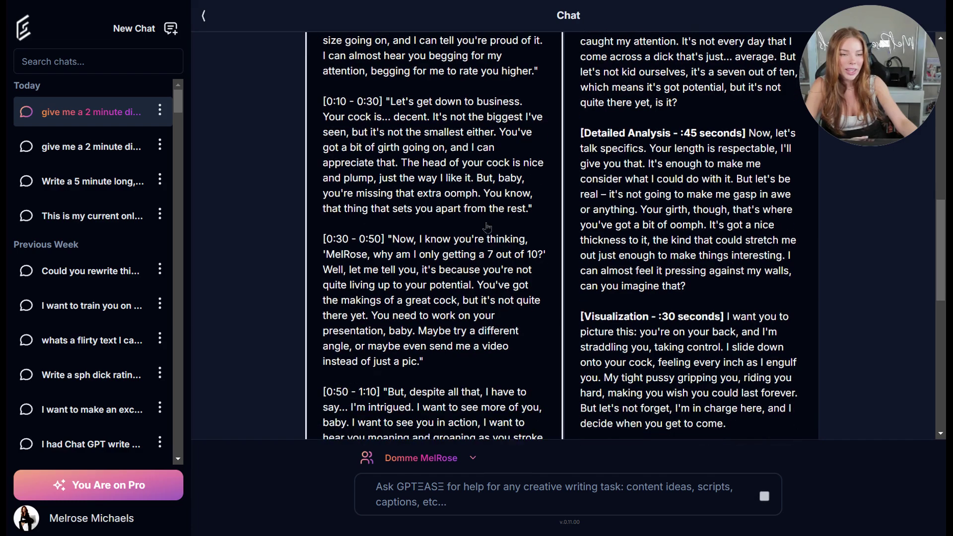
pyautogui.scroll(-3, 478, 226)
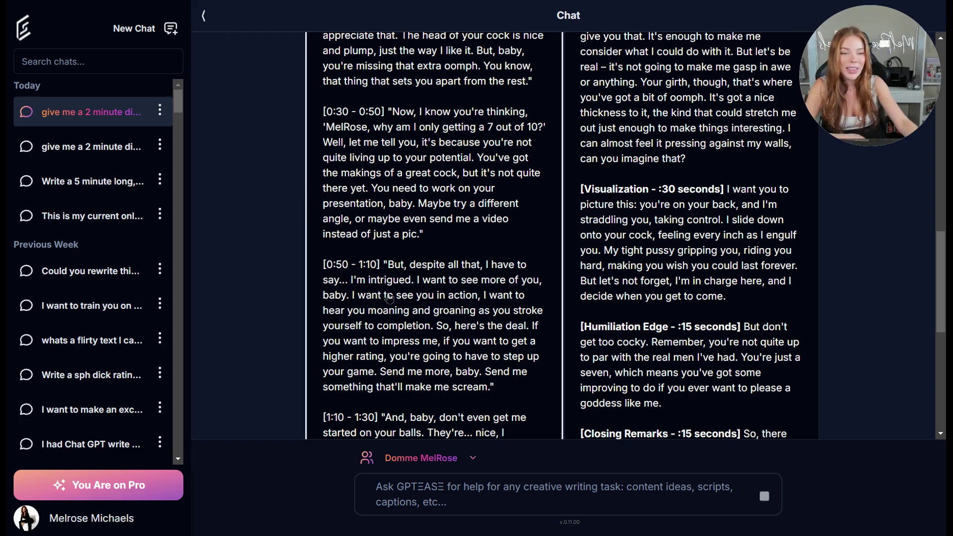
pyautogui.scroll(-3, 436, 296)
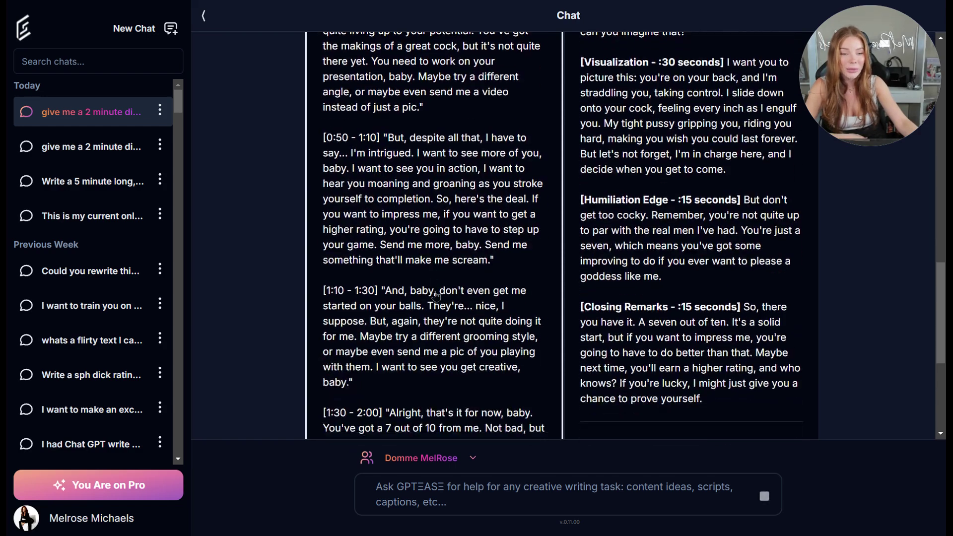
pyautogui.scroll(-3, 427, 342)
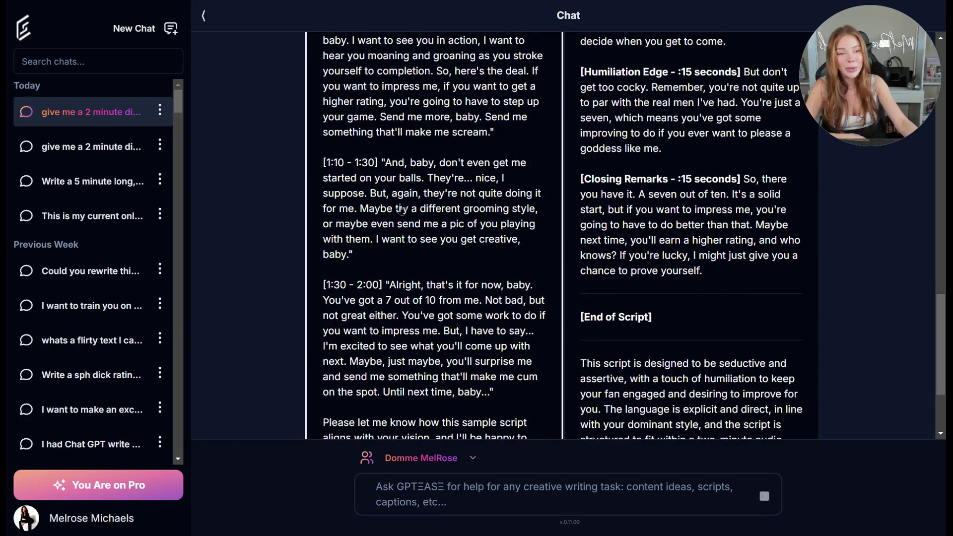
pyautogui.scroll(-3, 438, 228)
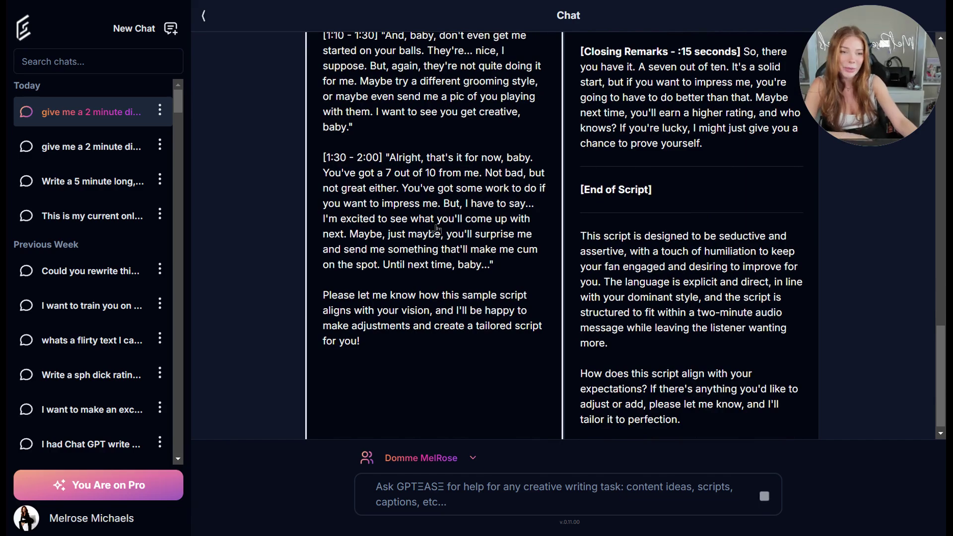
pyautogui.scroll(20, 435, 228)
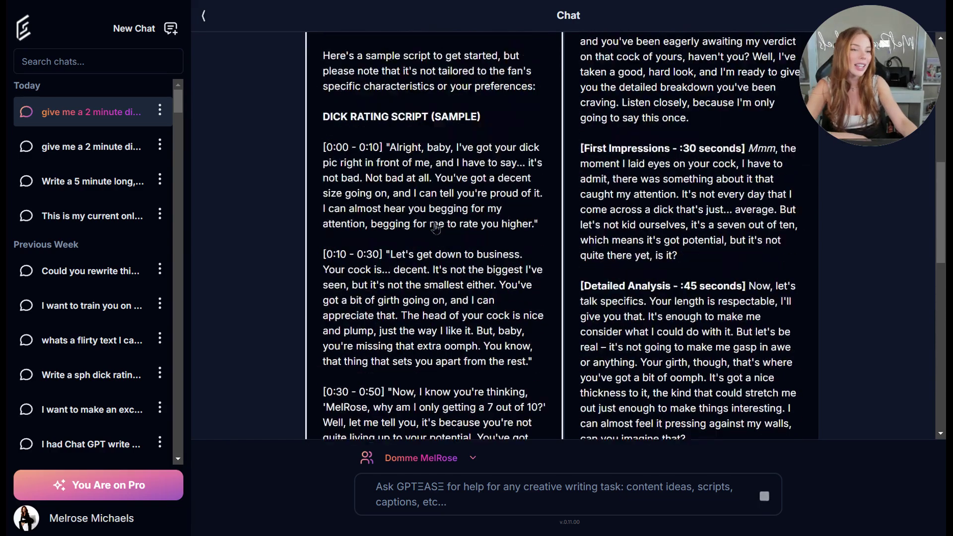
pyautogui.scroll(5, 432, 226)
# - Scroll through Option 1 and Option 2 again to compare the two replies
pyautogui.scroll(-7, 749, 276)
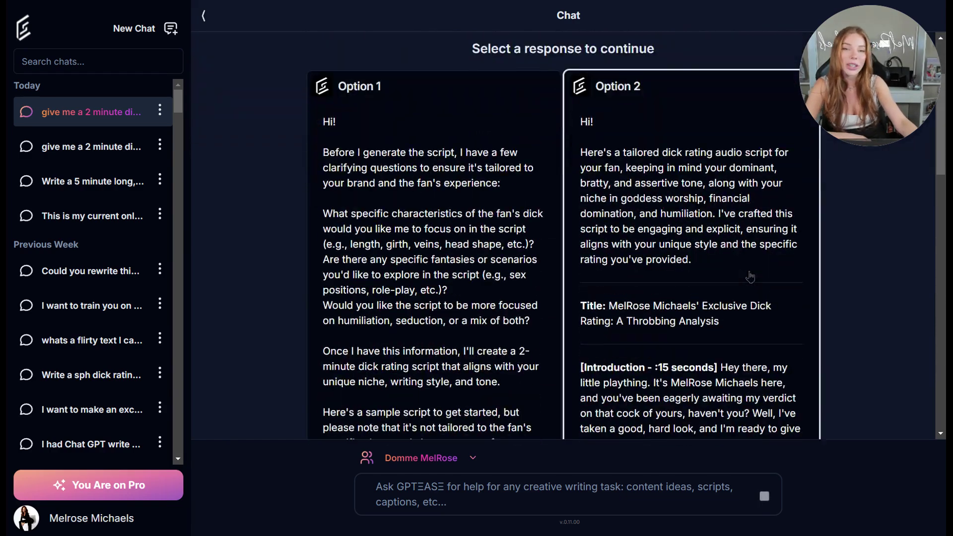
pyautogui.scroll(-5, 750, 276)
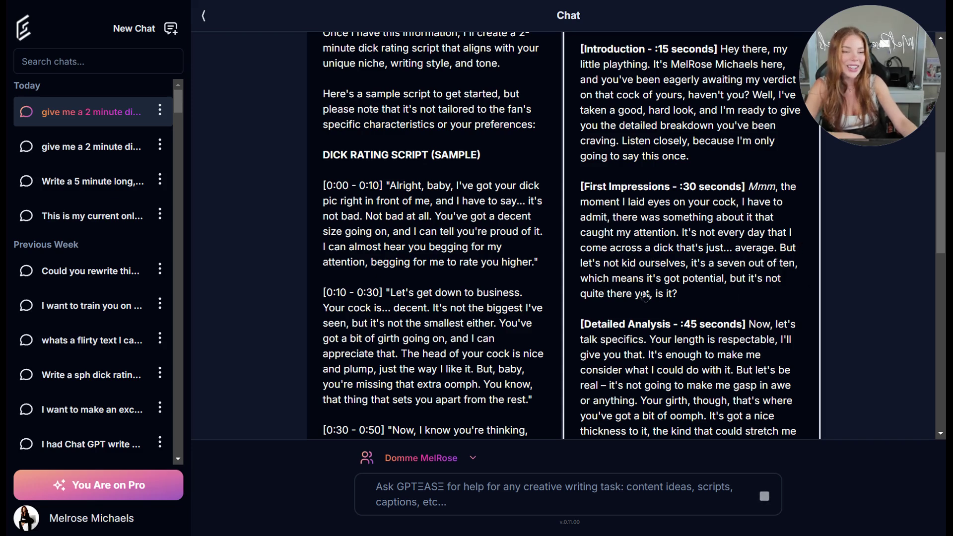
pyautogui.scroll(-1, 718, 298)
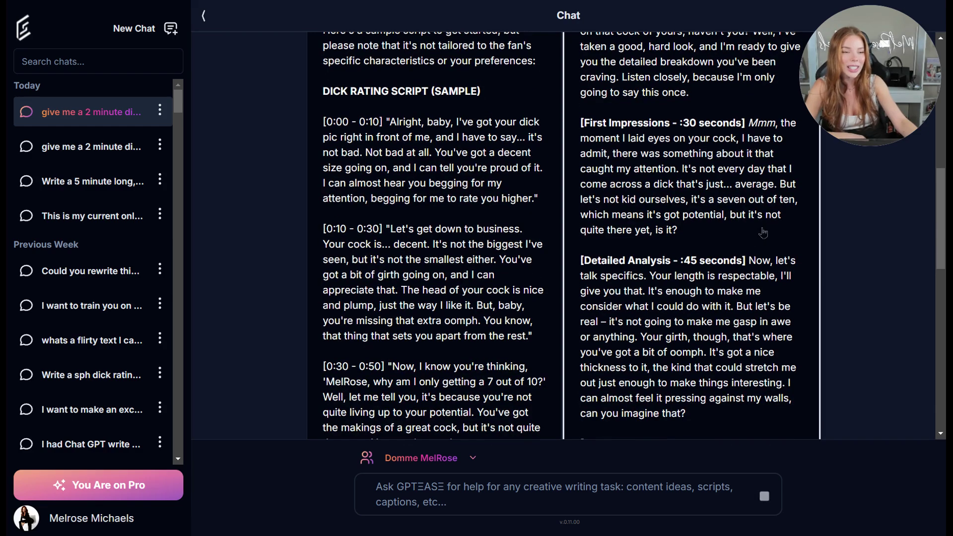
pyautogui.scroll(-2, 630, 268)
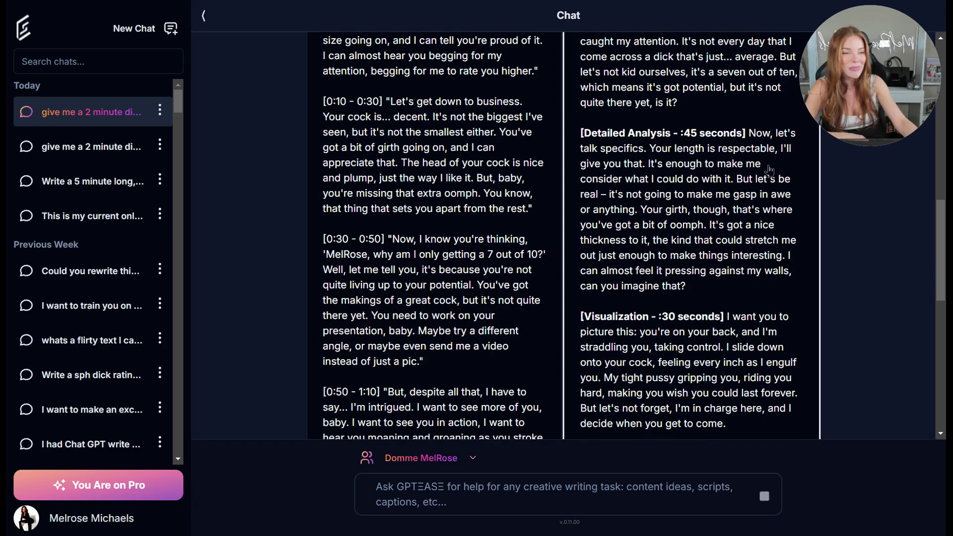
pyautogui.scroll(-2, 715, 358)
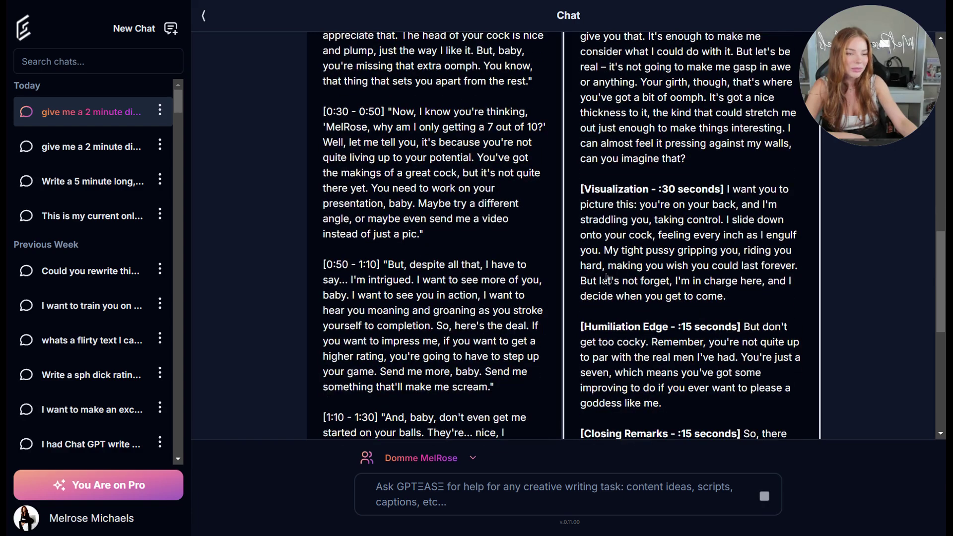
pyautogui.scroll(-1, 675, 279)
pyautogui.scroll(-3, 675, 279)
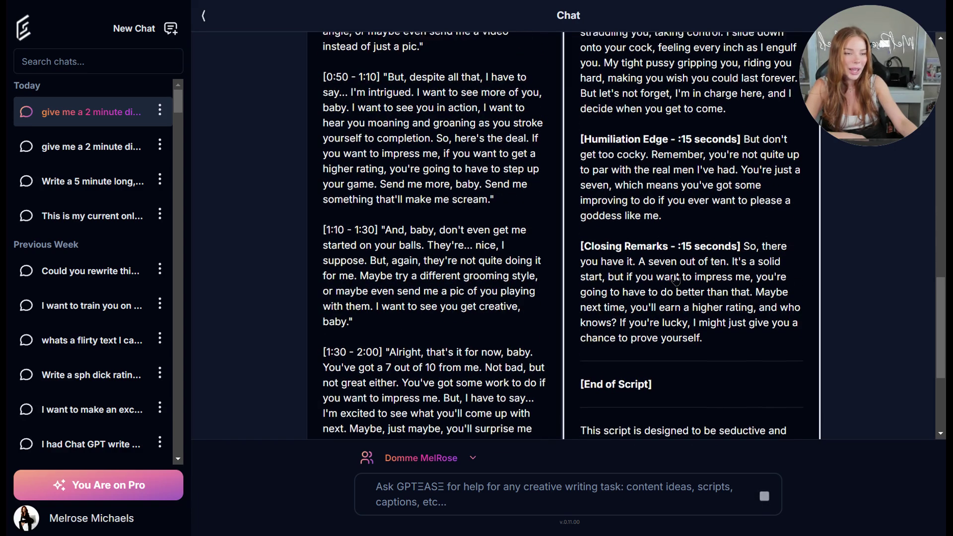
pyautogui.scroll(4, 318, 273)
# - Choose Option 1 and read its clarifying questions and sample rating script
pyautogui.click(409, 267)
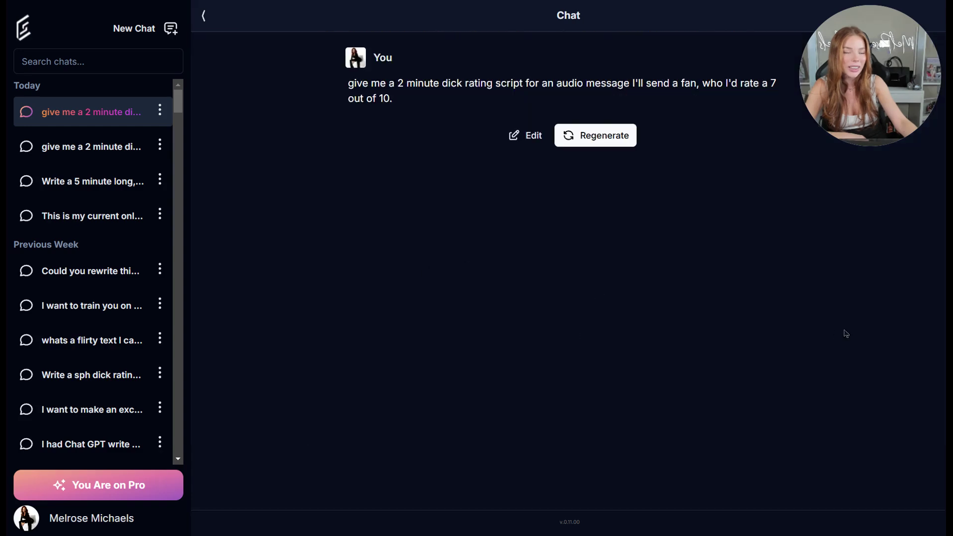
pyautogui.scroll(-9, 851, 333)
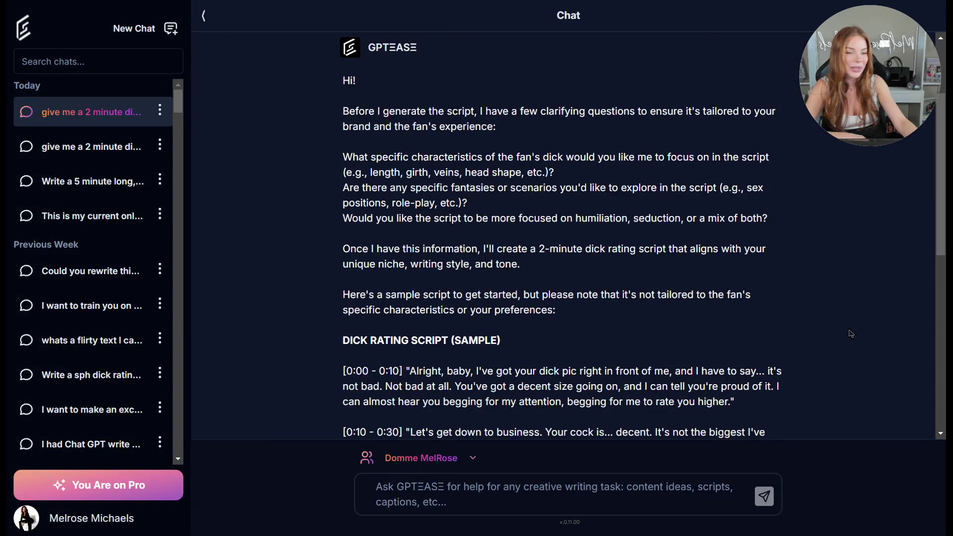
pyautogui.scroll(3, 851, 334)
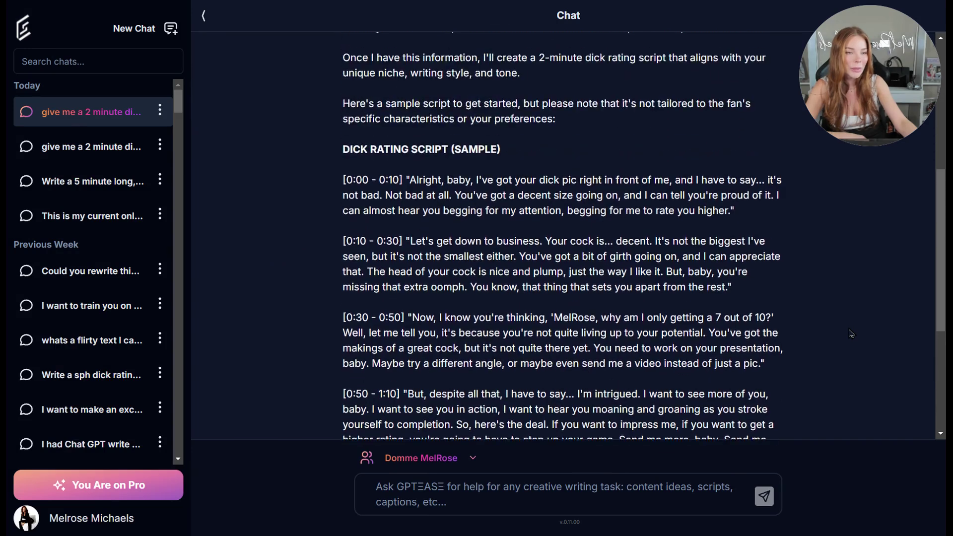
pyautogui.scroll(-1, 851, 331)
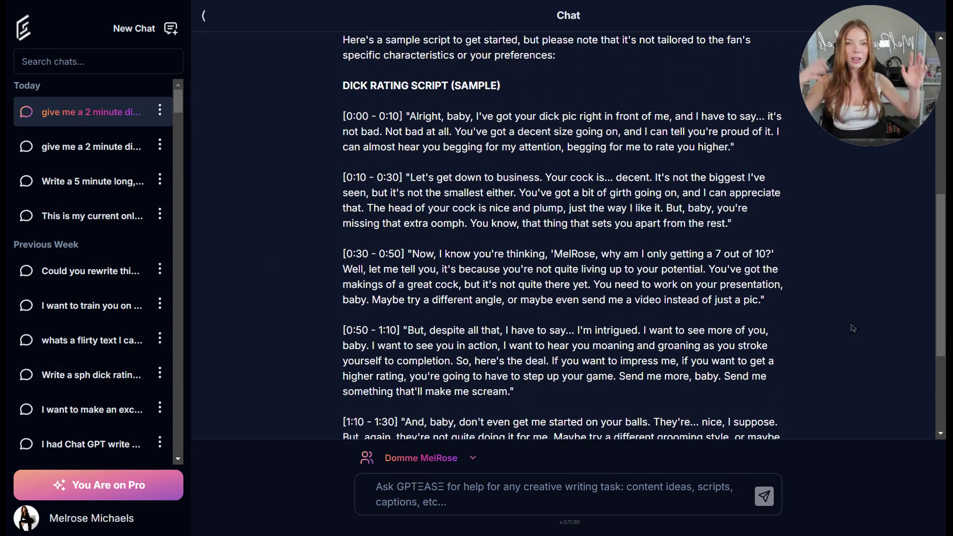